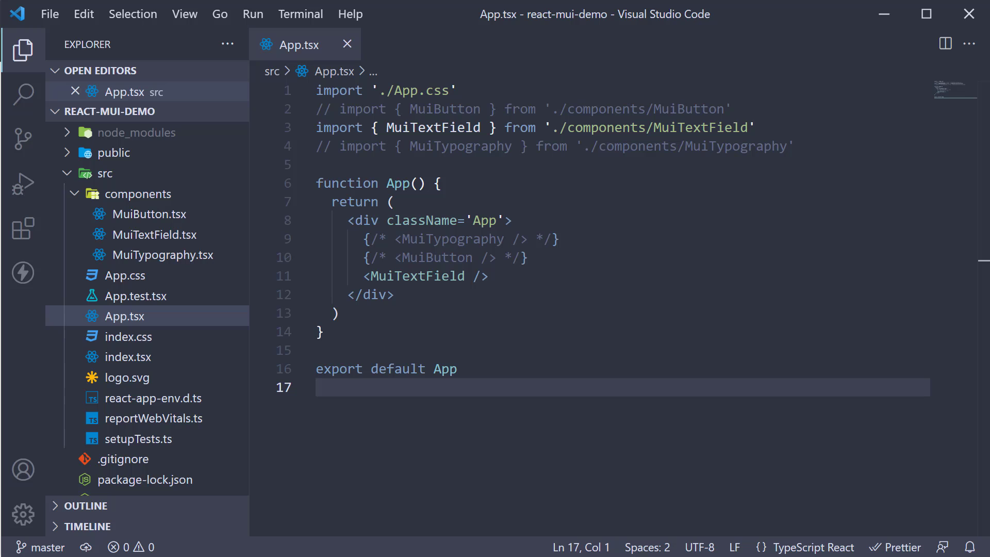
# Create MuiSelect.tsx inside the src/components folder
pyautogui.click(147, 195)
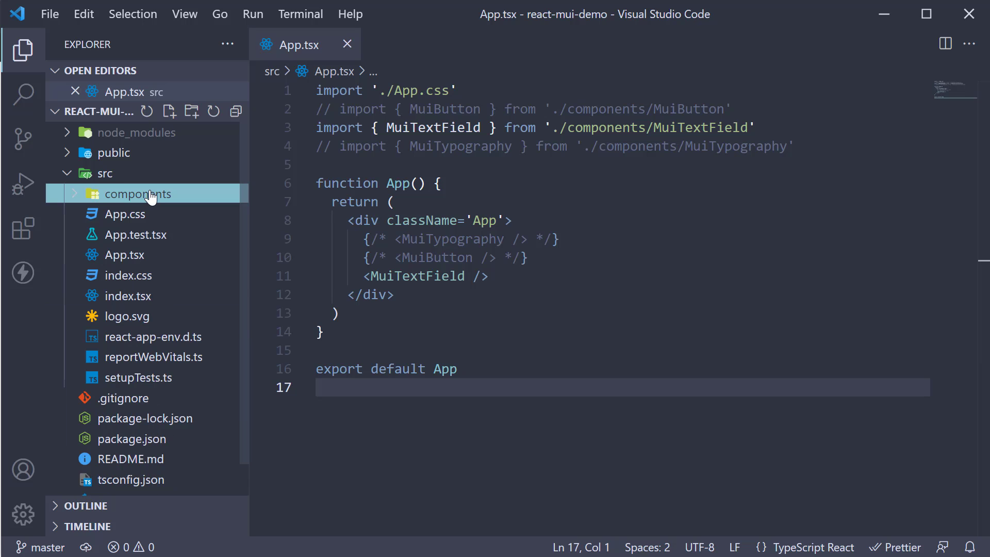
pyautogui.click(147, 194)
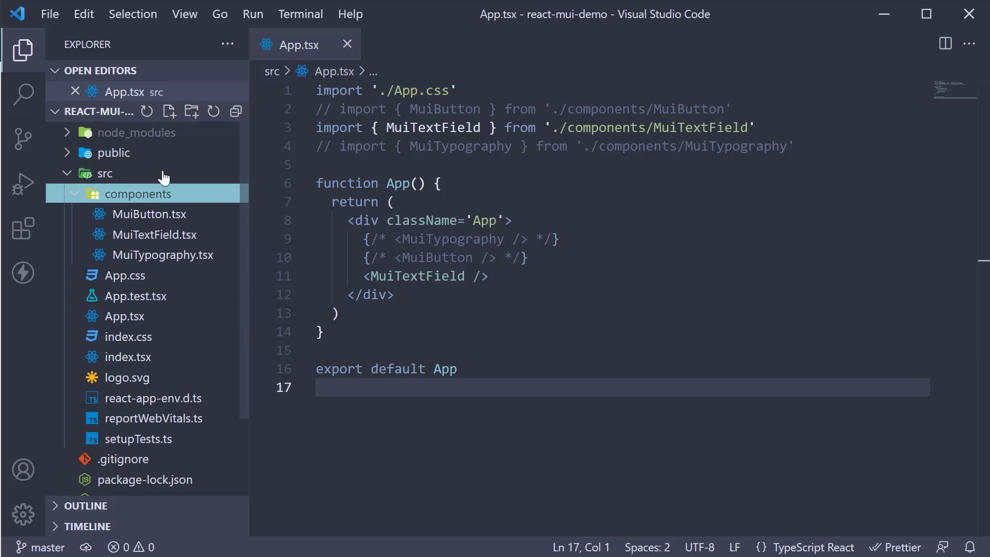
pyautogui.click(169, 112)
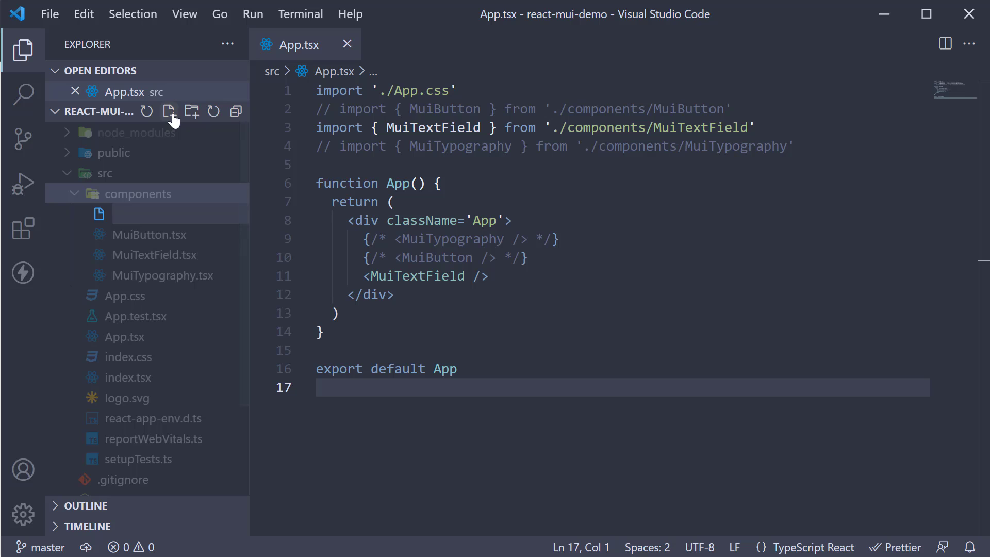
pyautogui.write('MuiSelec')
pyautogui.write('t.tsx')
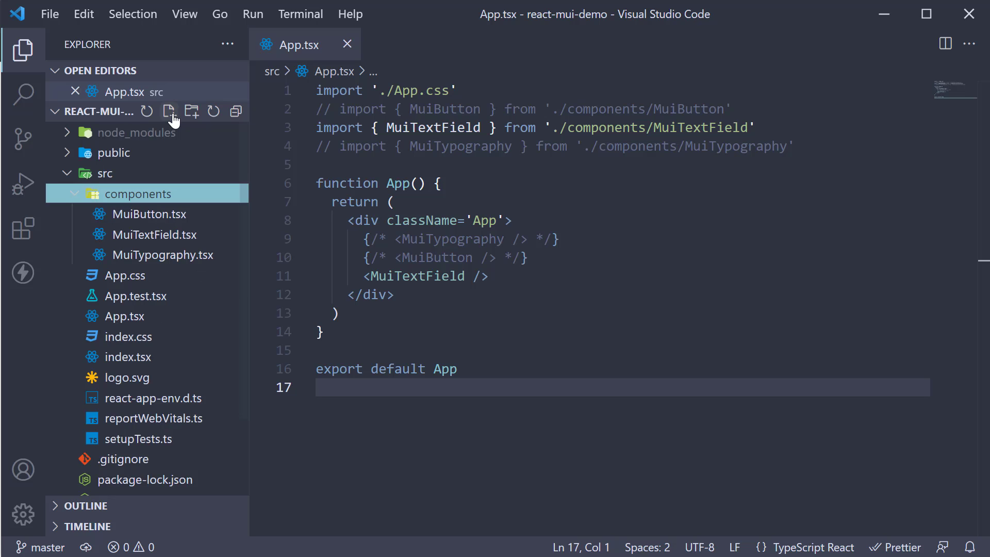
pyautogui.press('Return')
pyautogui.hotkey('ctrl', 'b')
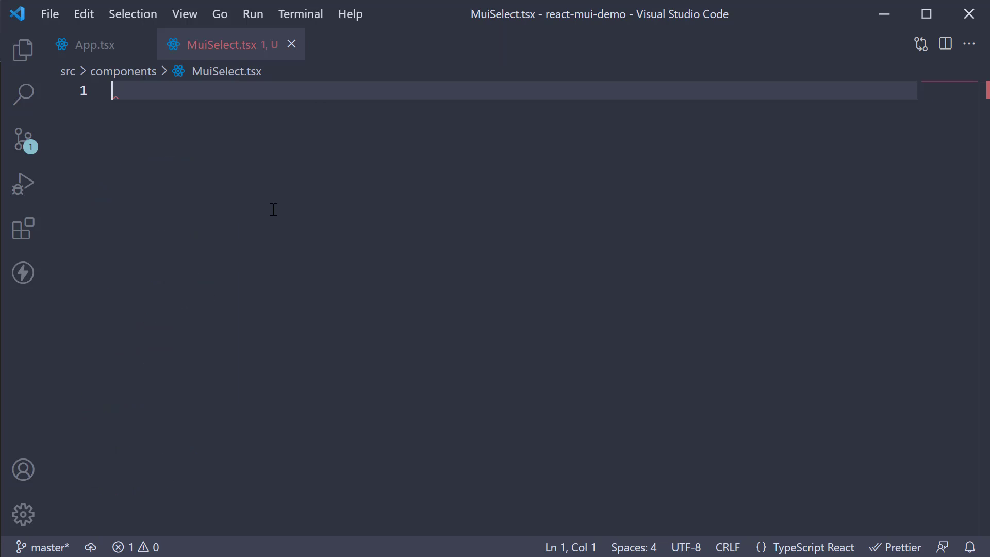
pyautogui.write('rafc')
pyautogui.press('Tab')
pyautogui.moveTo(309, 90); pyautogui.dragTo(108, 91)
pyautogui.write("import { Box } from '")
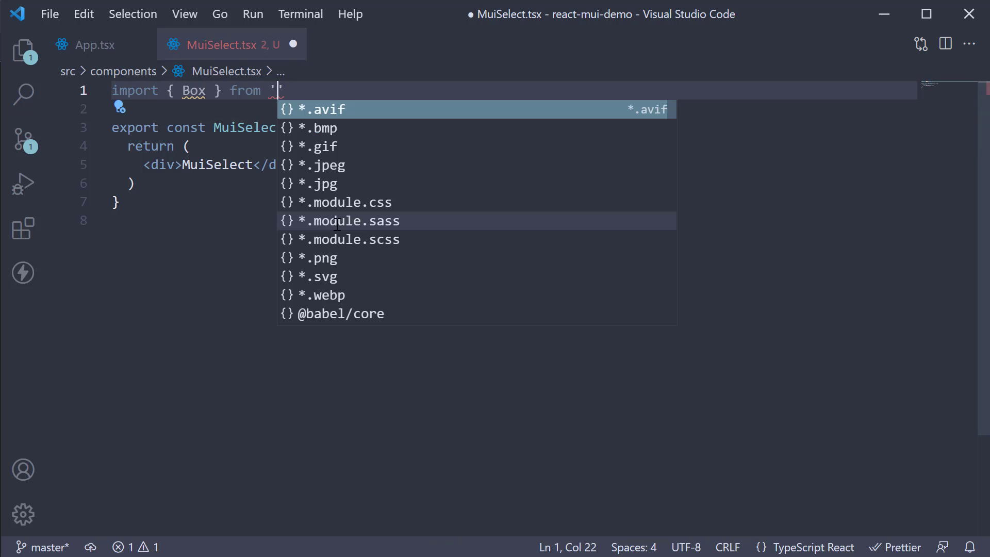
pyautogui.write('@')
pyautogui.press('Down')
pyautogui.press('Down')
pyautogui.press('Down')
pyautogui.press('Return')
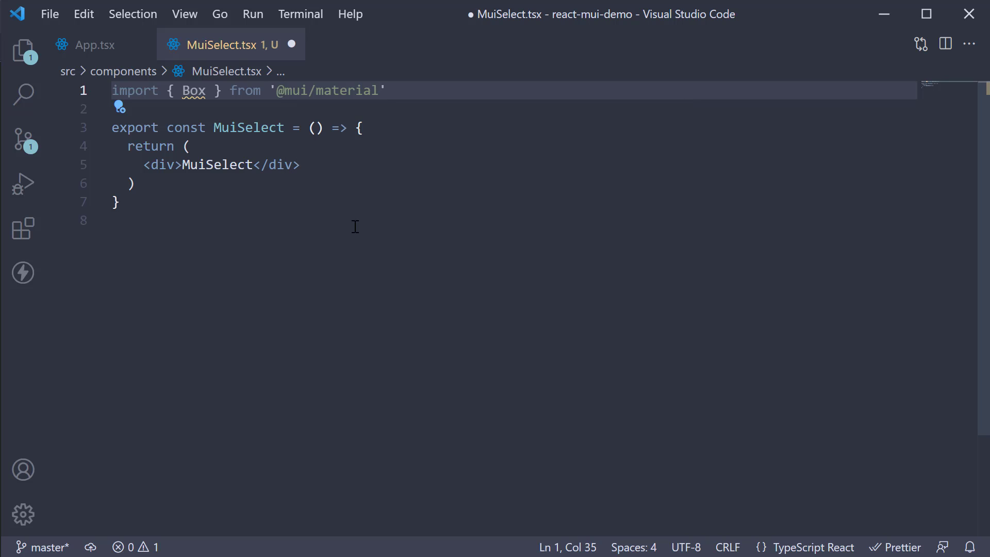
# Return a Box with width='250px' instead of a div and save the file
pyautogui.doubleClick(162, 165)
pyautogui.write('Bo')
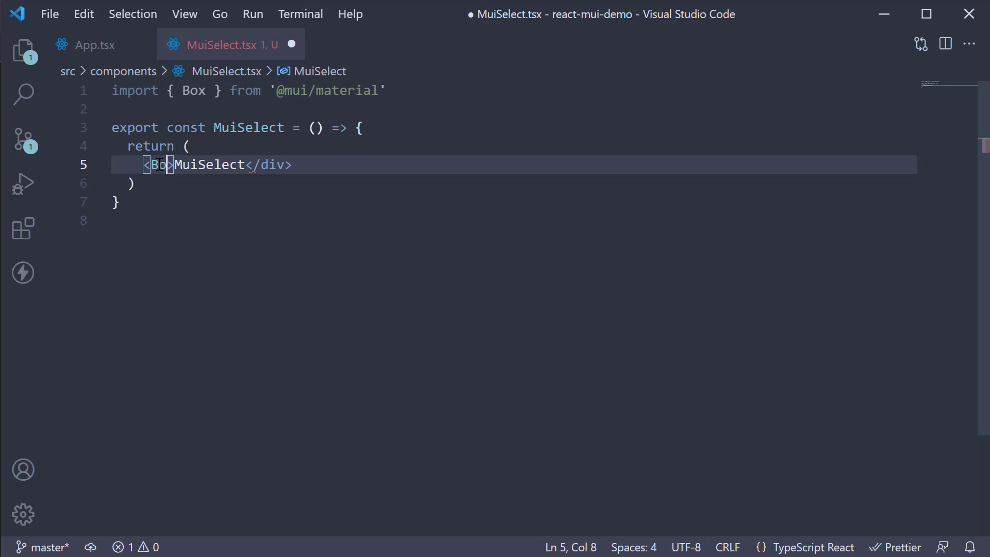
pyautogui.write('x')
pyautogui.press('Escape')
pyautogui.press('End')
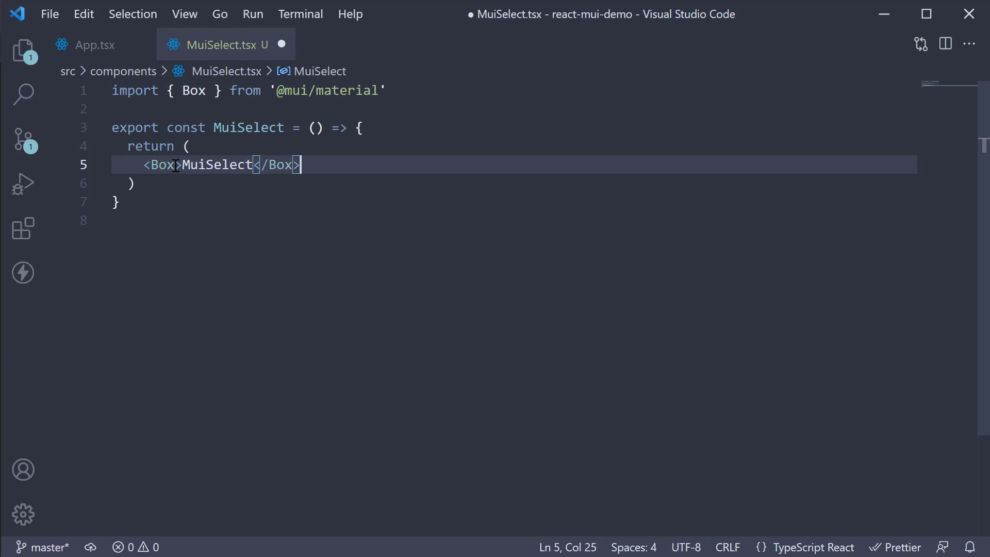
pyautogui.click(177, 165)
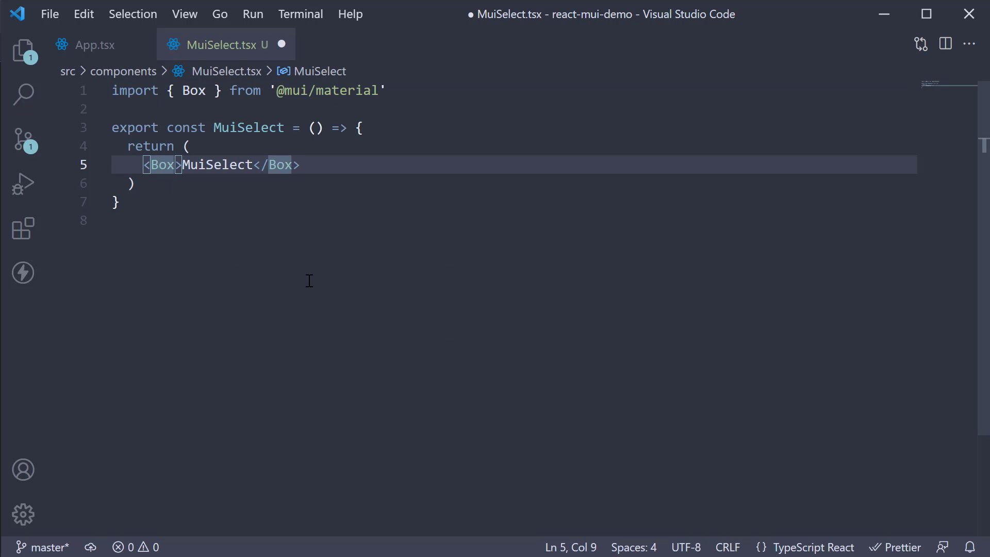
pyautogui.write("width='")
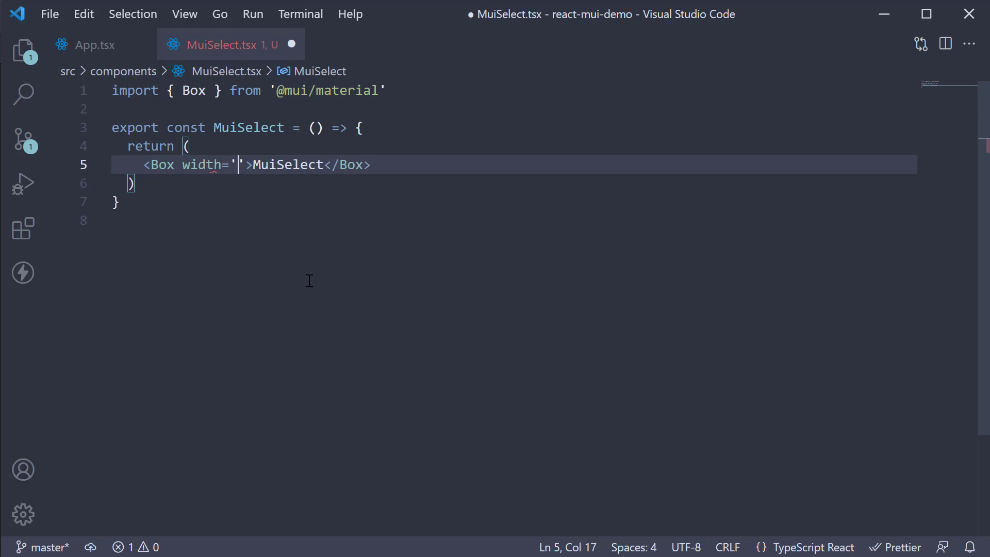
pyautogui.write('250px')
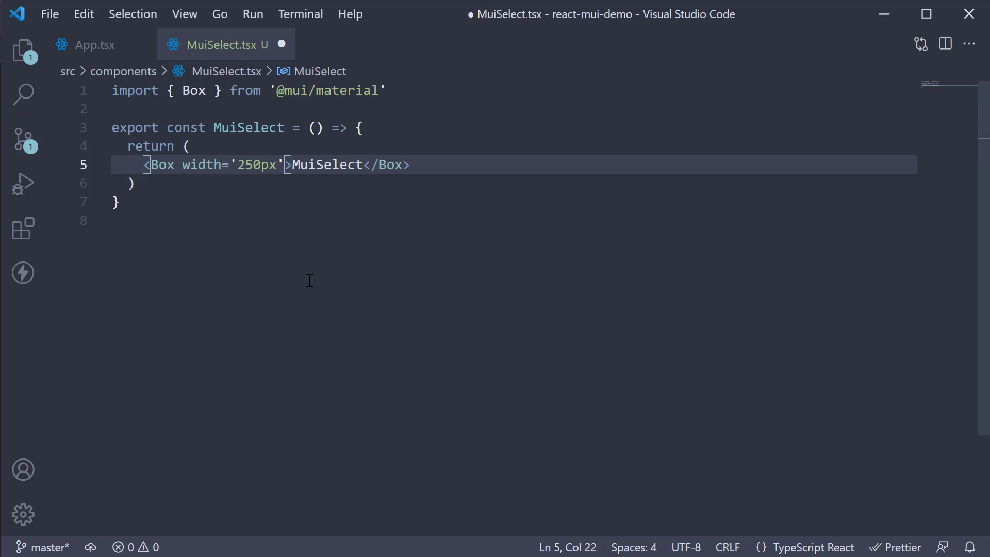
pyautogui.hotkey('ctrl', 's')
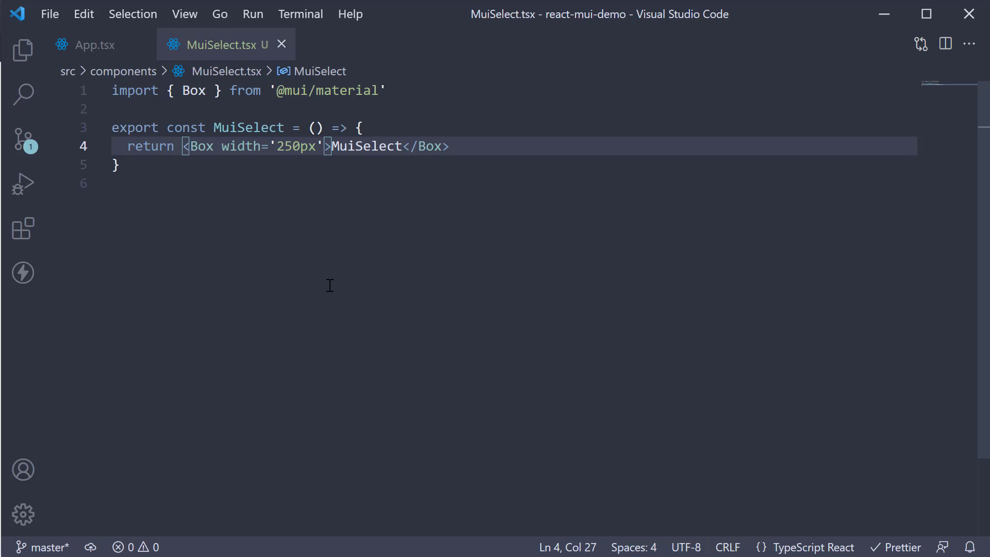
pyautogui.doubleClick(195, 90)
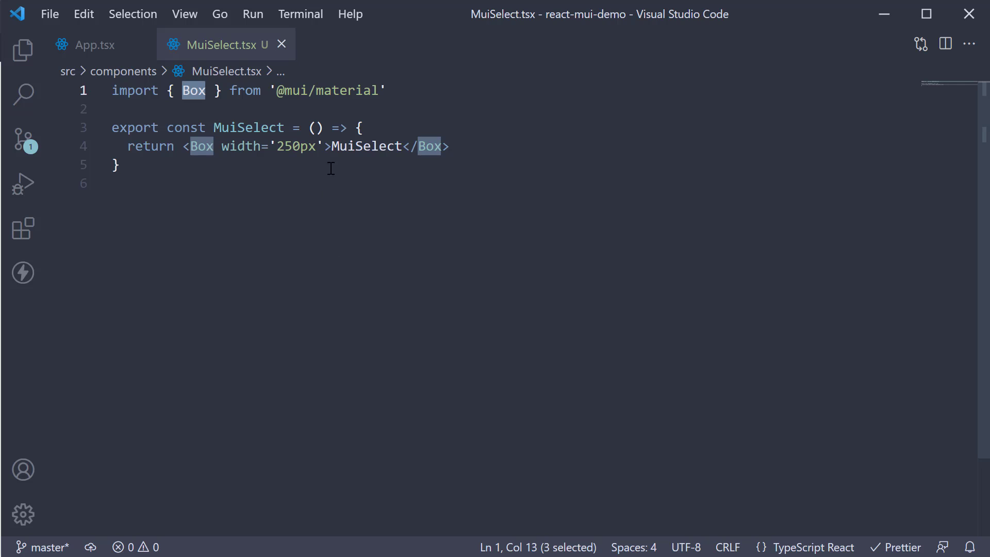
pyautogui.click(326, 148)
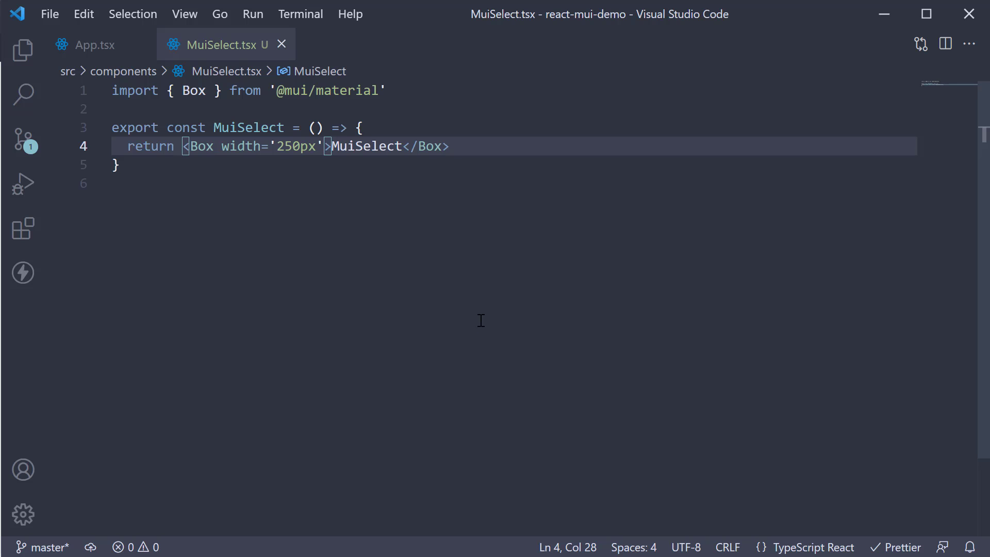
pyautogui.click(214, 92)
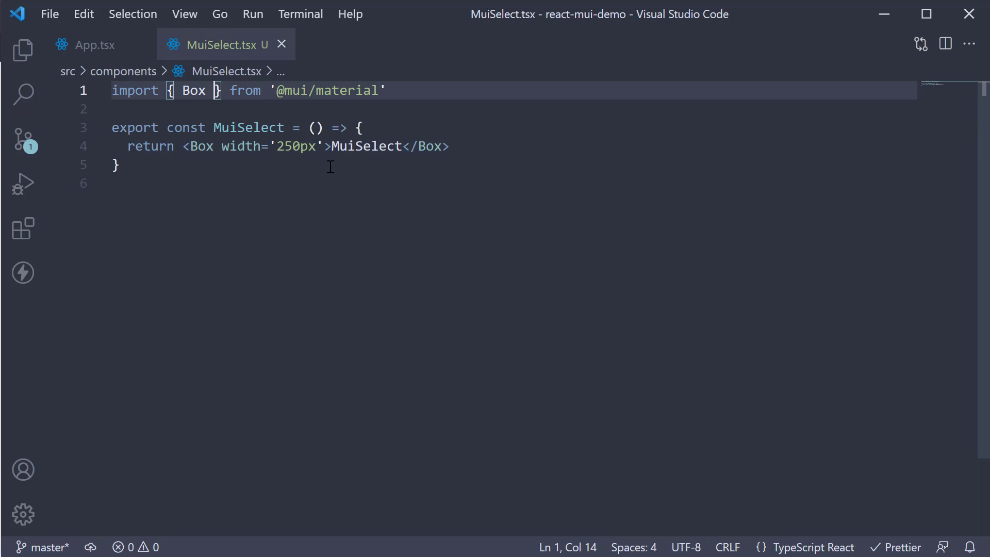
pyautogui.write(', Text')
pyautogui.press('Tab')
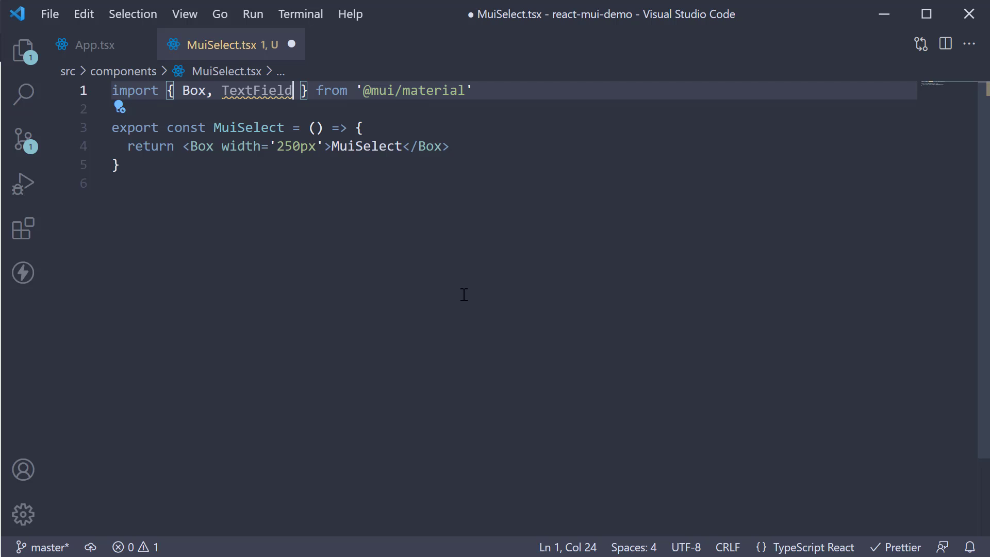
pyautogui.write(', Menu')
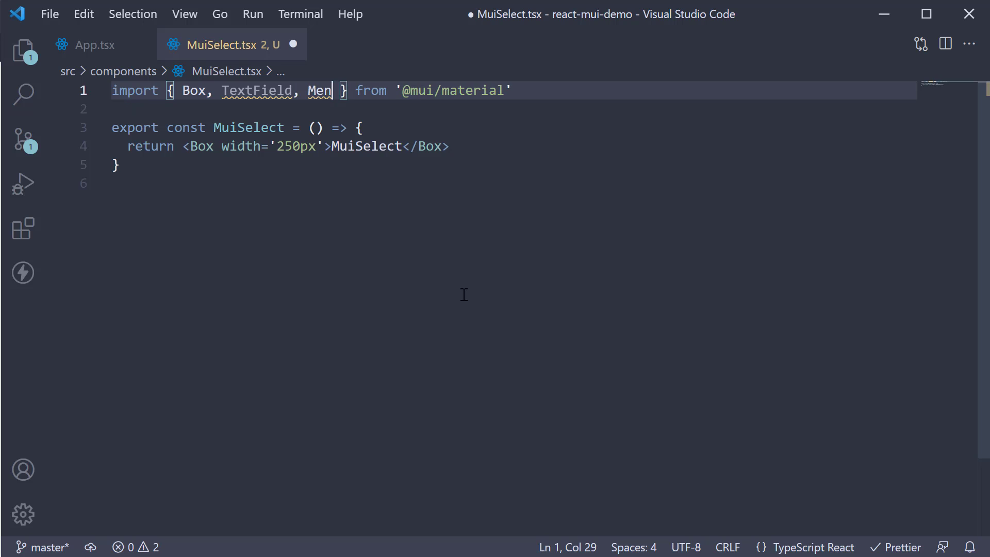
pyautogui.write('It')
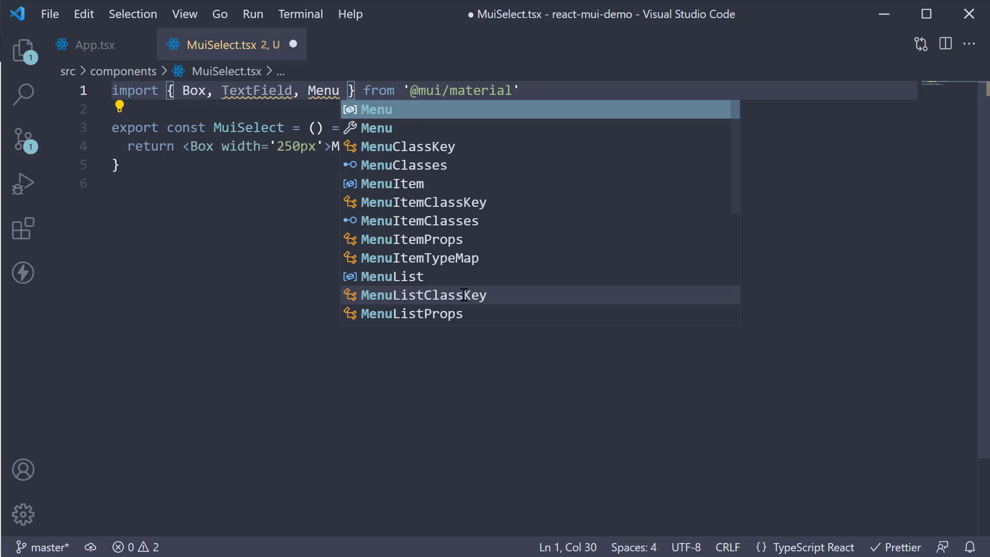
pyautogui.write('em')
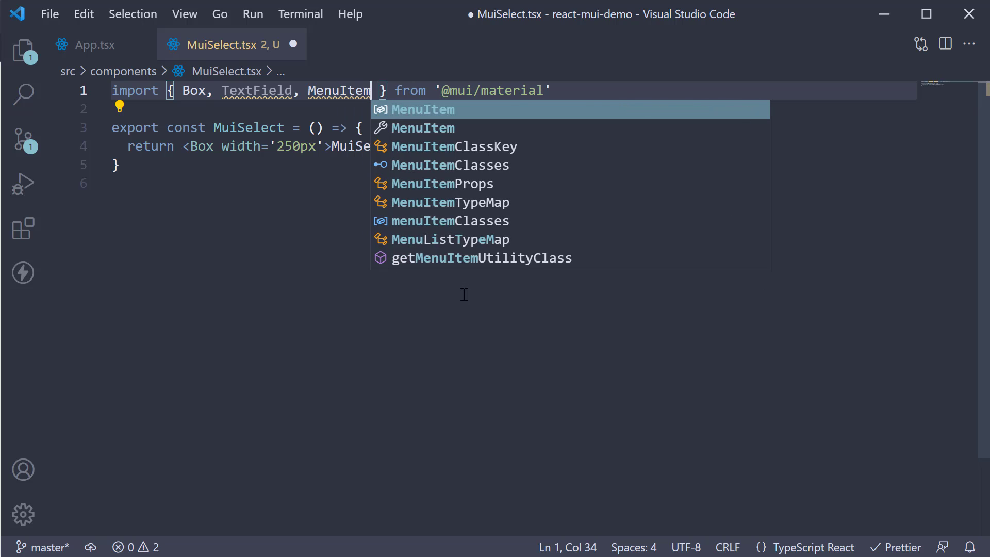
pyautogui.click(377, 335)
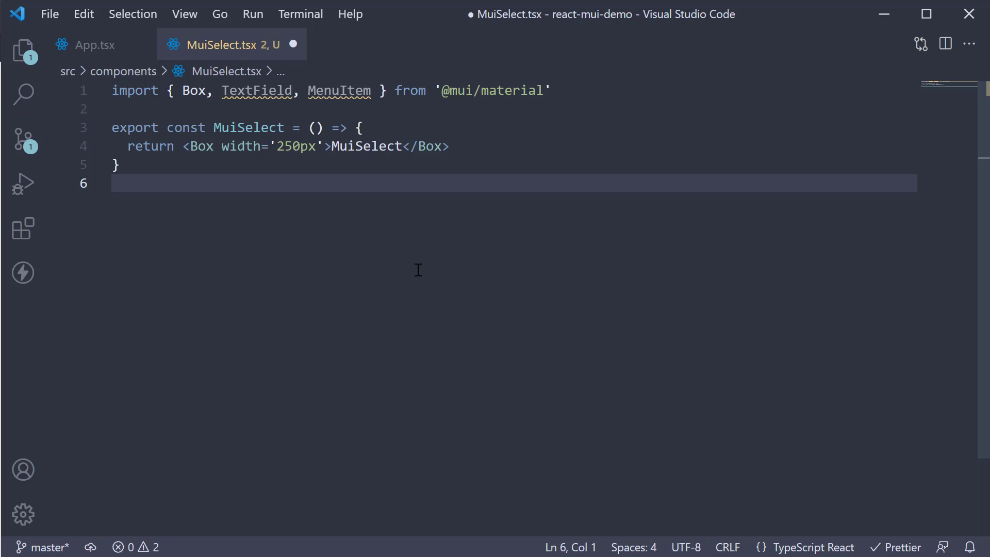
# Replace the MuiSelect text with a TextField labelled 'Select country' marked select
pyautogui.doubleClick(365, 146)
pyautogui.press('BackSpace')
pyautogui.press('Return')
pyautogui.write('<Text')
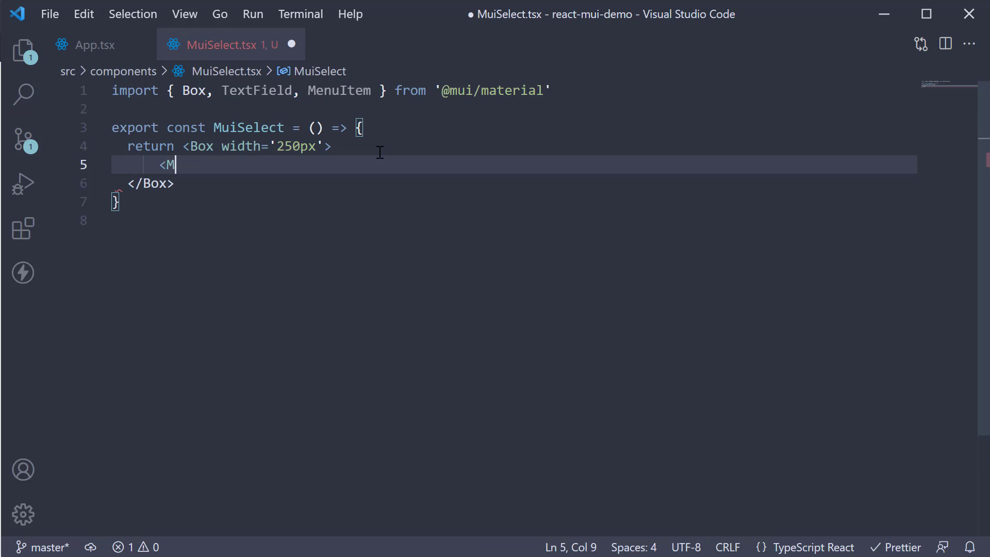
pyautogui.write('F')
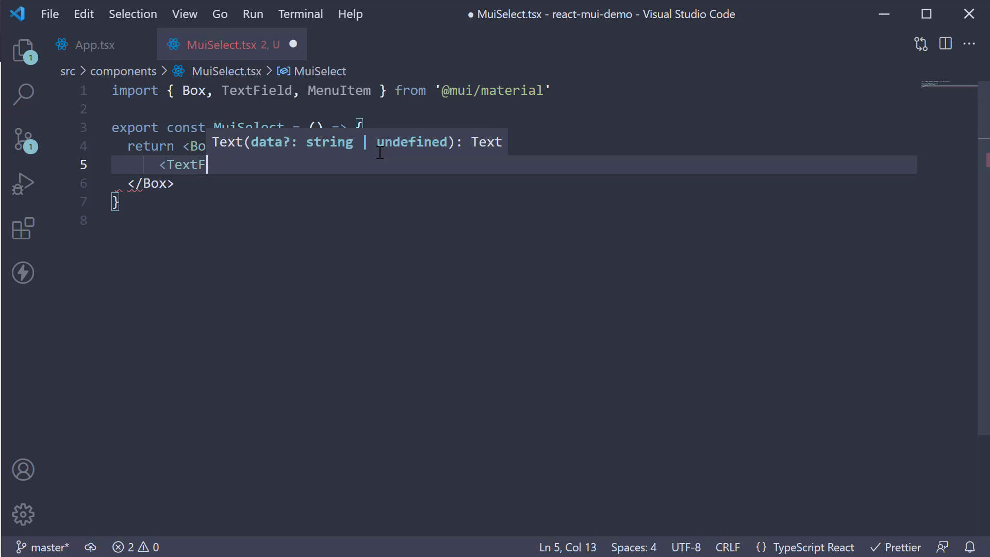
pyautogui.write('ield>')
pyautogui.press('Return')
pyautogui.press('Up')
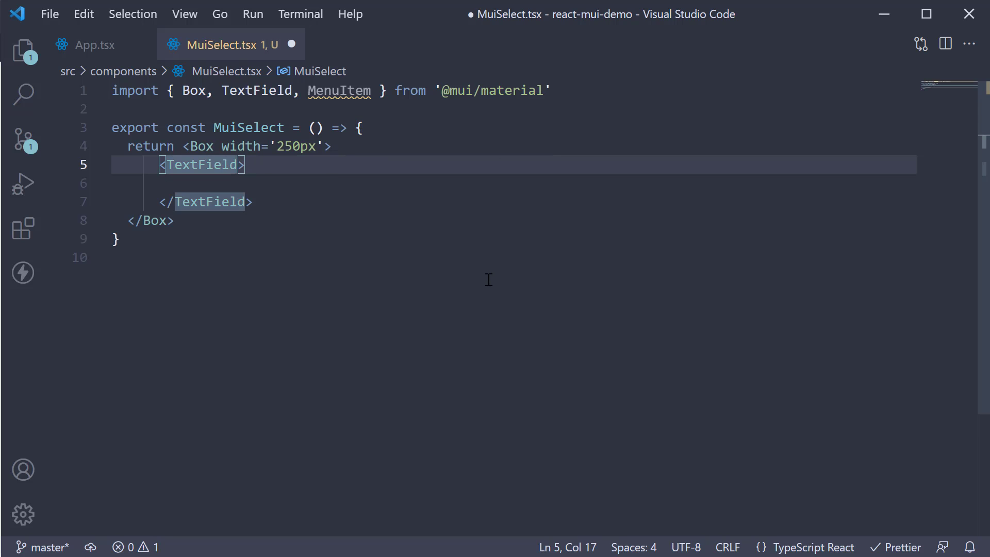
pyautogui.press('Left')
pyautogui.write("label=''")
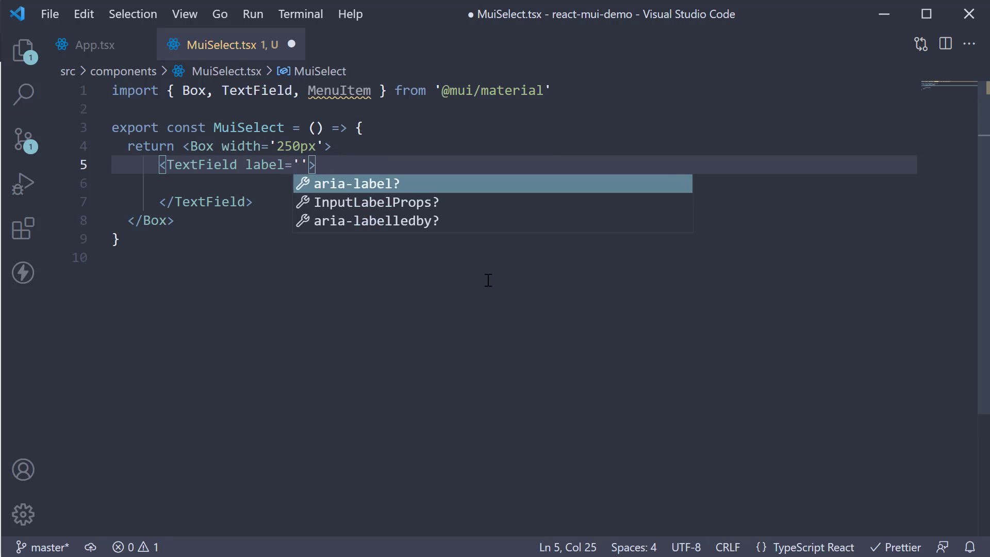
pyautogui.press('Escape')
pyautogui.write('Select country')
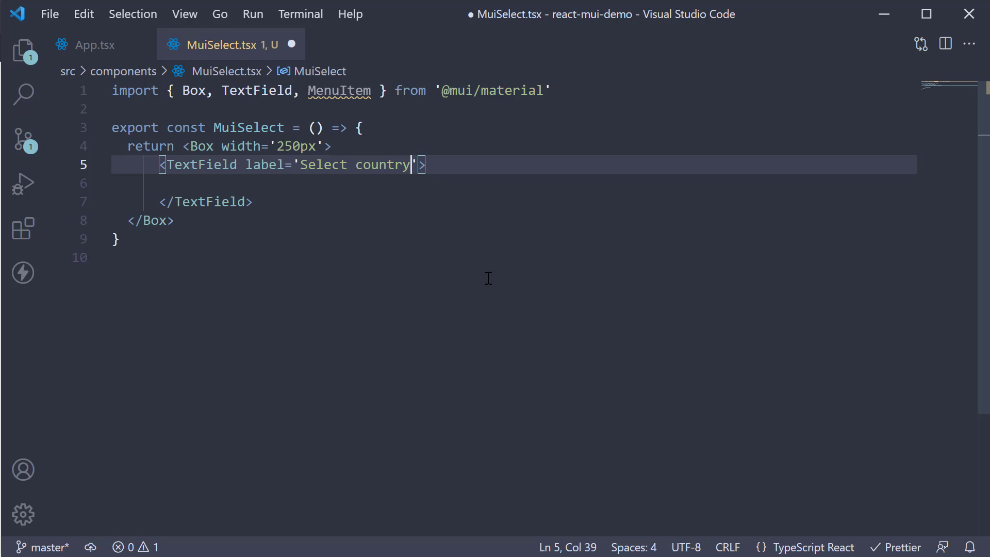
pyautogui.press('Right')
pyautogui.write('select')
pyautogui.press('Escape')
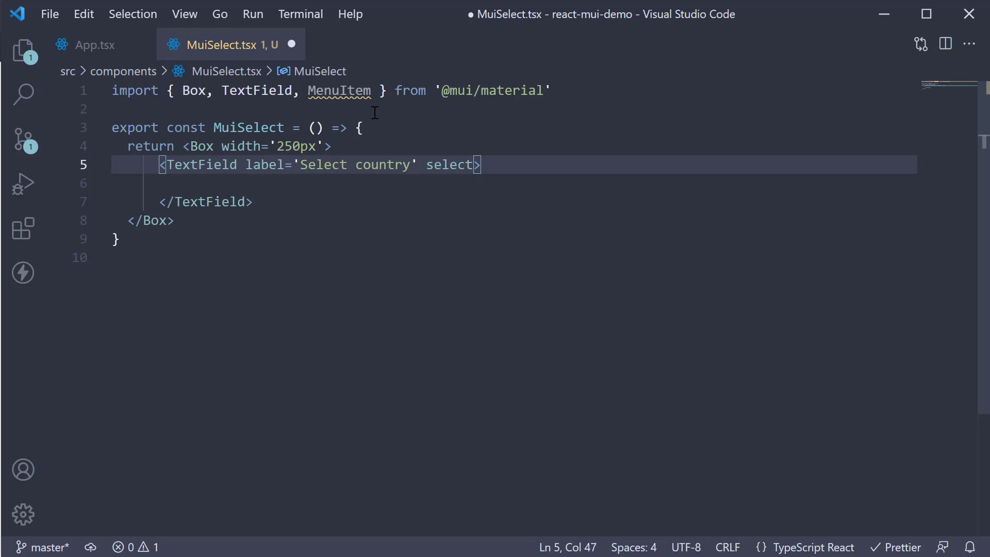
# Add an India MenuItem with value='IN' and duplicate it twice
pyautogui.click(260, 183)
pyautogui.write('<M')
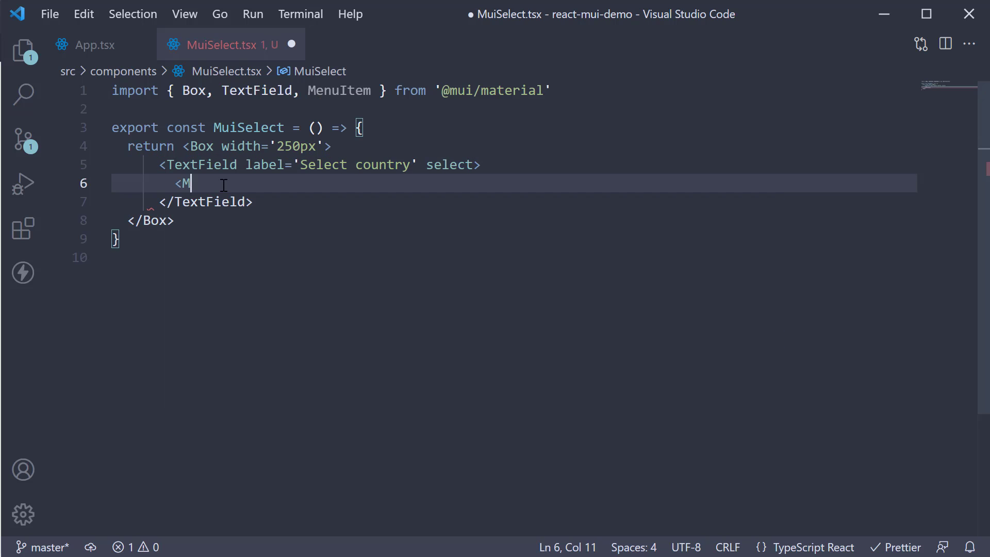
pyautogui.write('enuItem')
pyautogui.write('>India</MenuItem>')
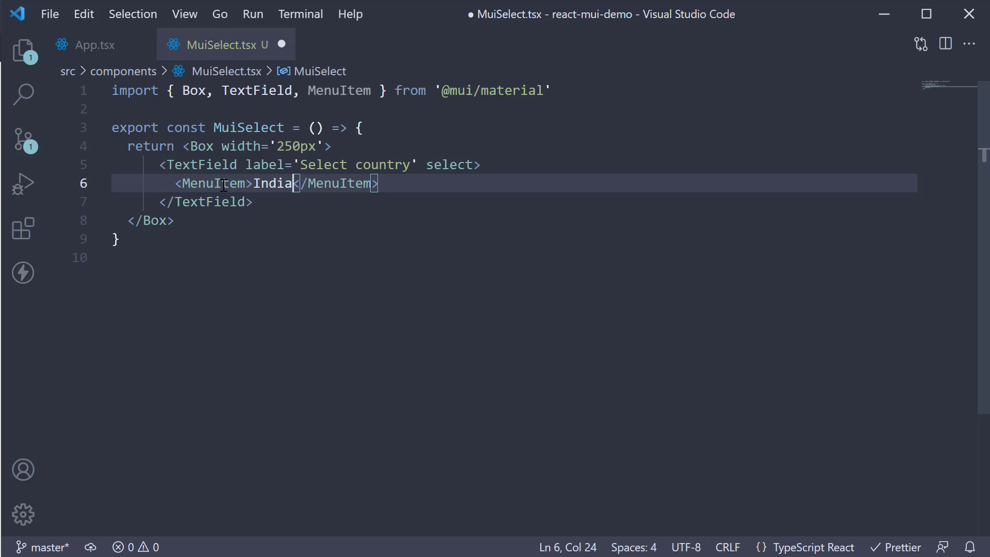
pyautogui.click(245, 183)
pyautogui.write('value')
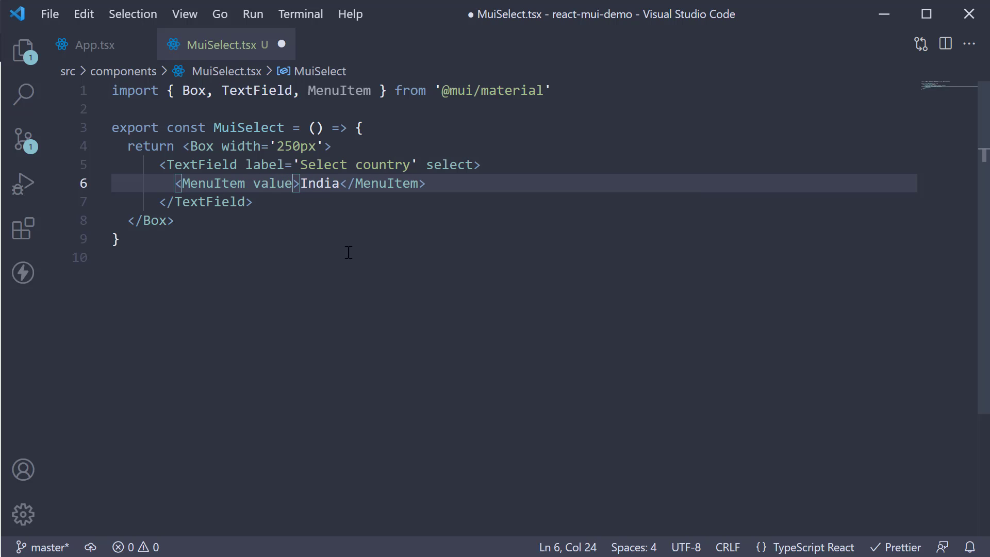
pyautogui.write("='IN")
pyautogui.press('Right')
pyautogui.hotkey('shift', 'alt', 'Down')
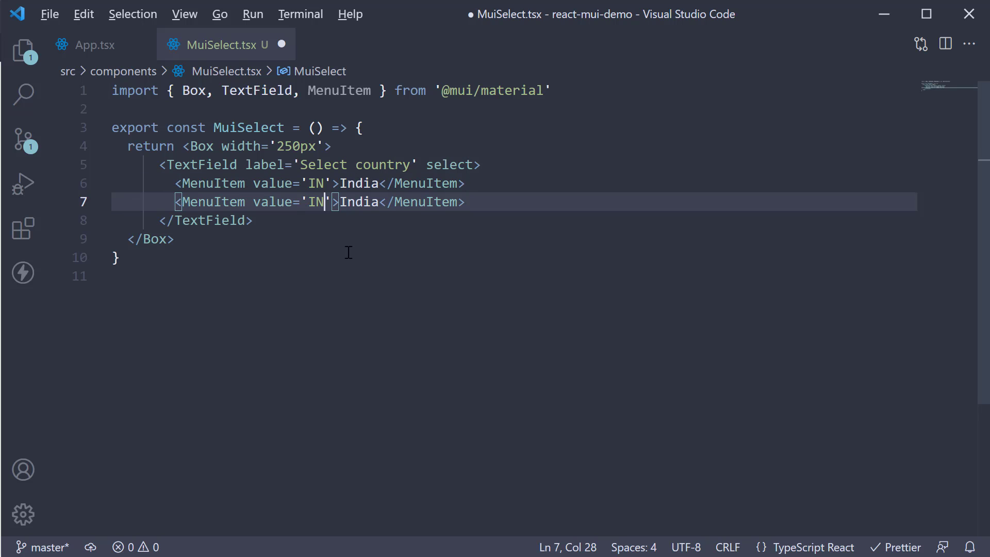
pyautogui.hotkey('shift', 'alt', 'Down')
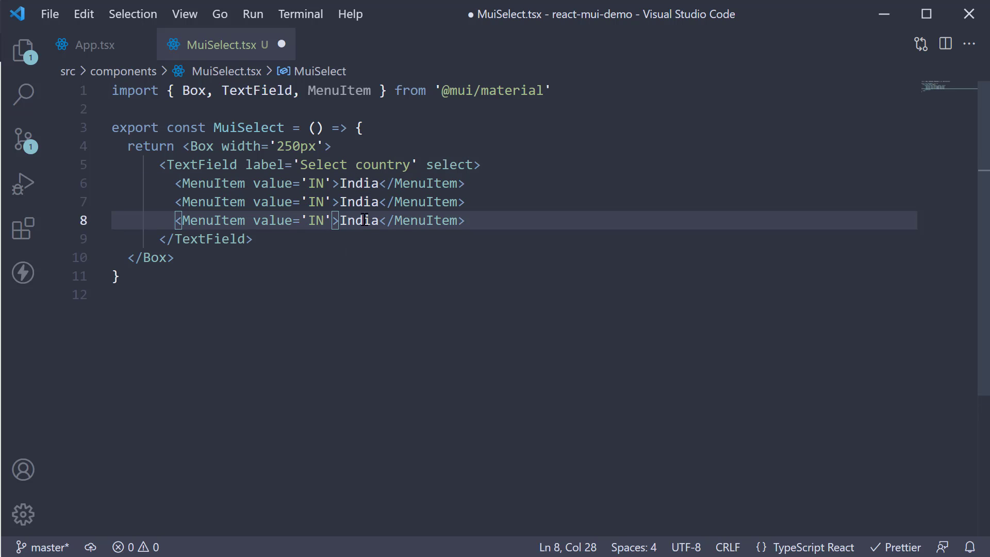
# Edit the copies to USA/US and Austraia/AU and save the file
pyautogui.doubleClick(361, 202)
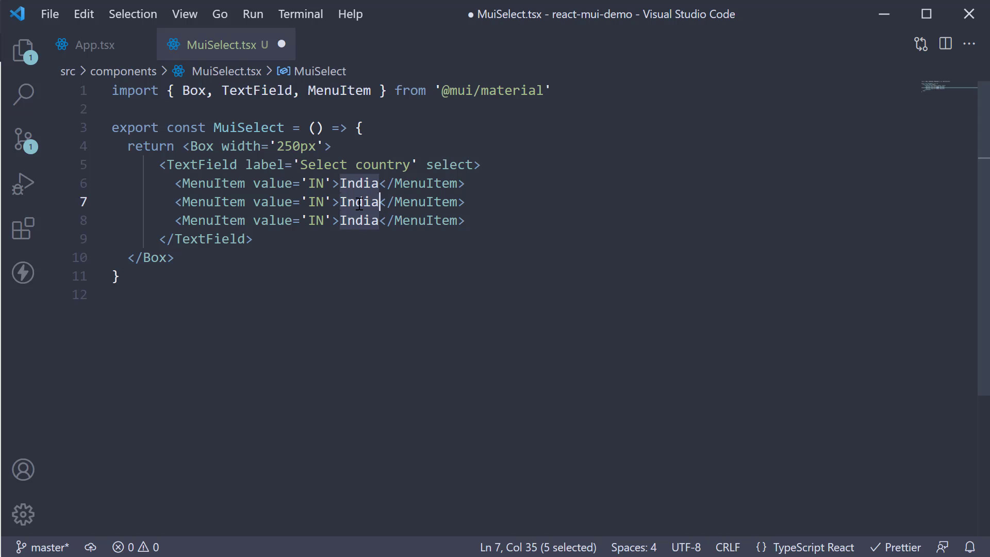
pyautogui.write('USA')
pyautogui.doubleClick(316, 201)
pyautogui.press('BackSpace')
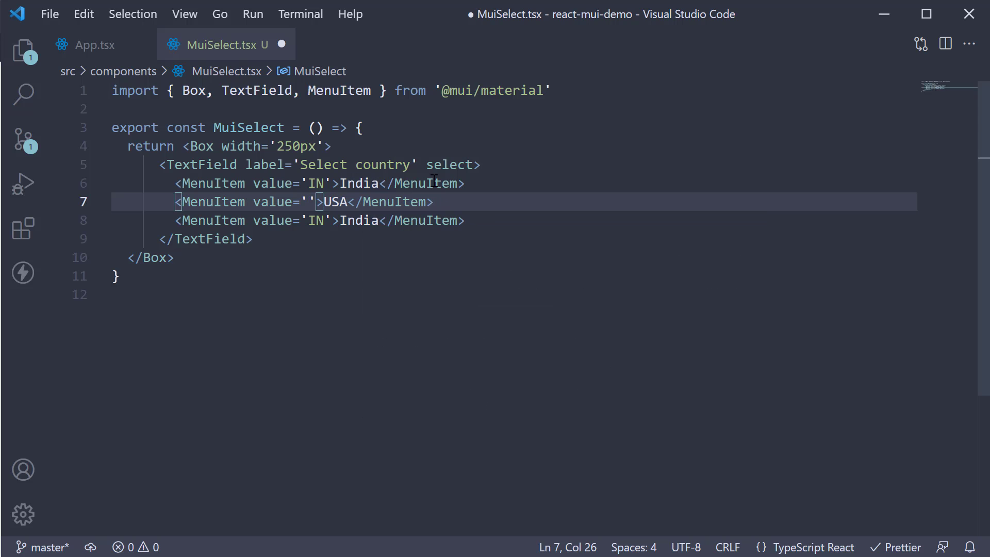
pyautogui.write('US')
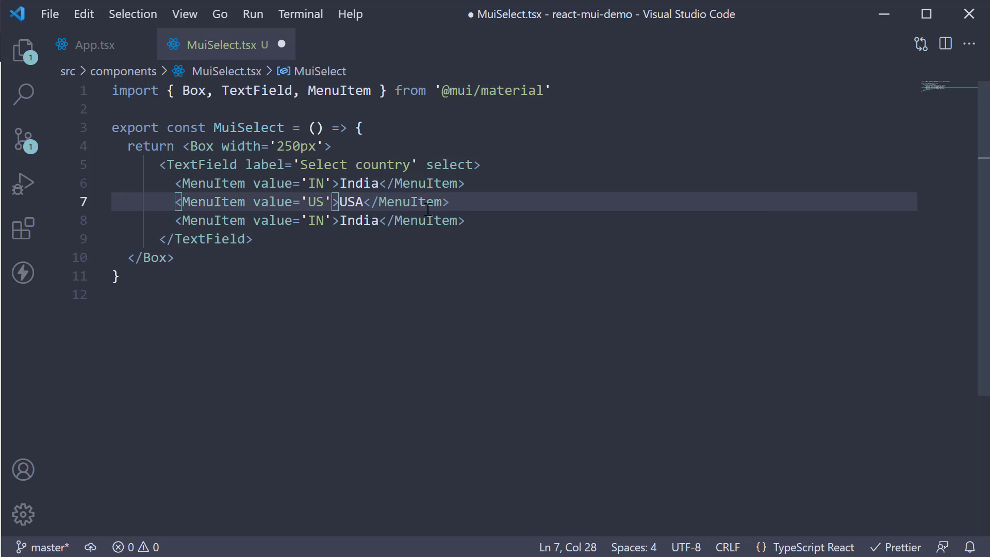
pyautogui.doubleClick(358, 221)
pyautogui.write('Austraia')
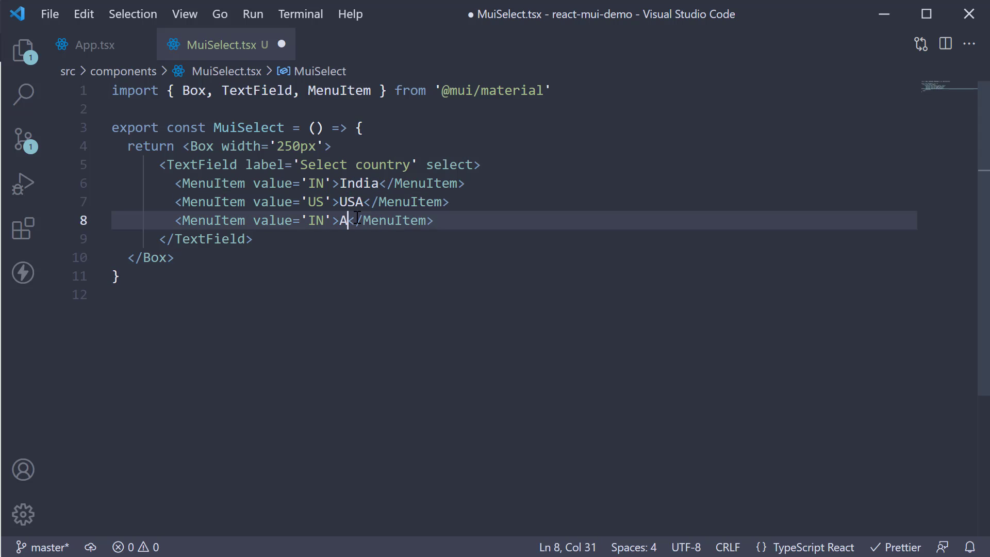
pyautogui.write('ustraia')
pyautogui.click(331, 220)
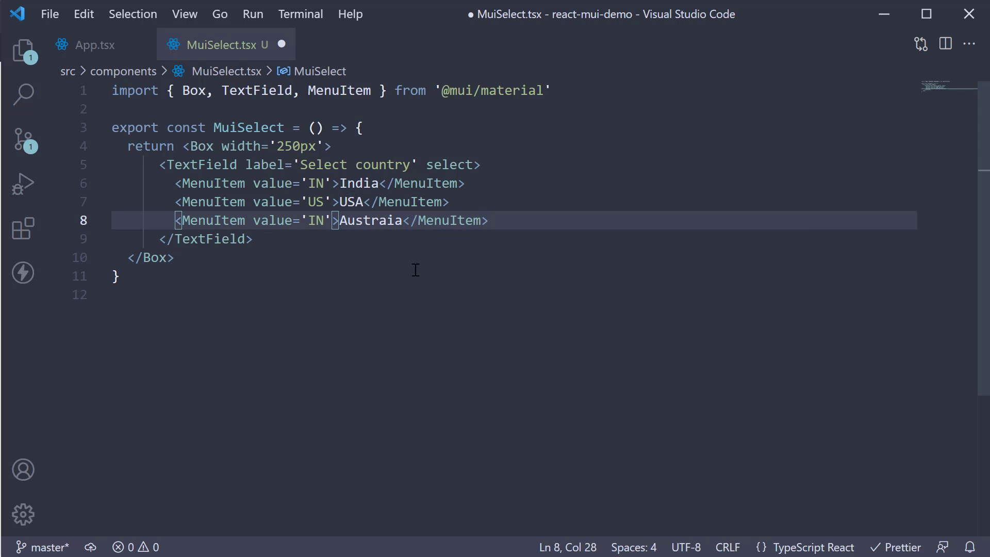
pyautogui.press('BackSpace')
pyautogui.press('BackSpace')
pyautogui.write('AU')
pyautogui.hotkey('ctrl', 's')
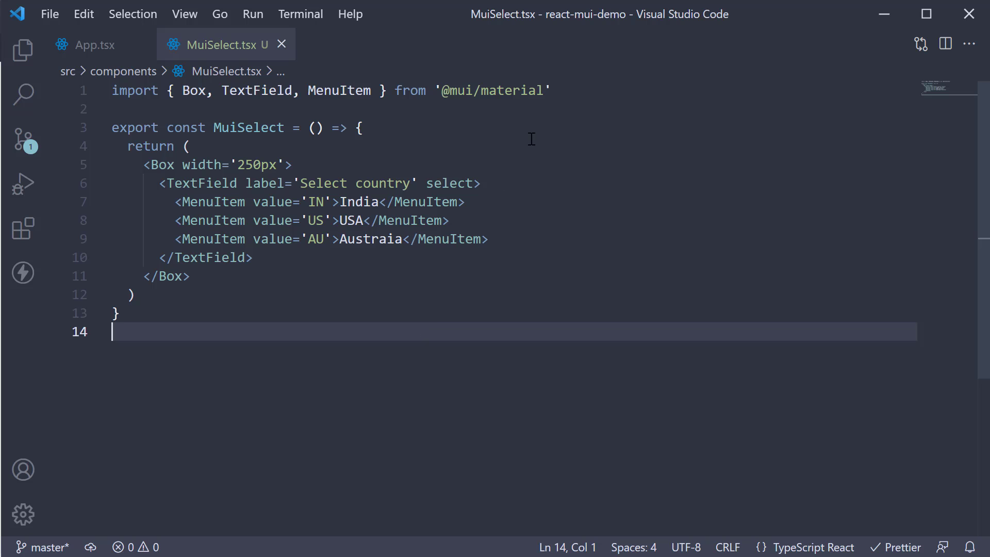
# Import useState from react and declare [country, setCountry] = useState('')
pyautogui.click(571, 93)
pyautogui.press('Return')
pyautogui.write('import { useState } from ')
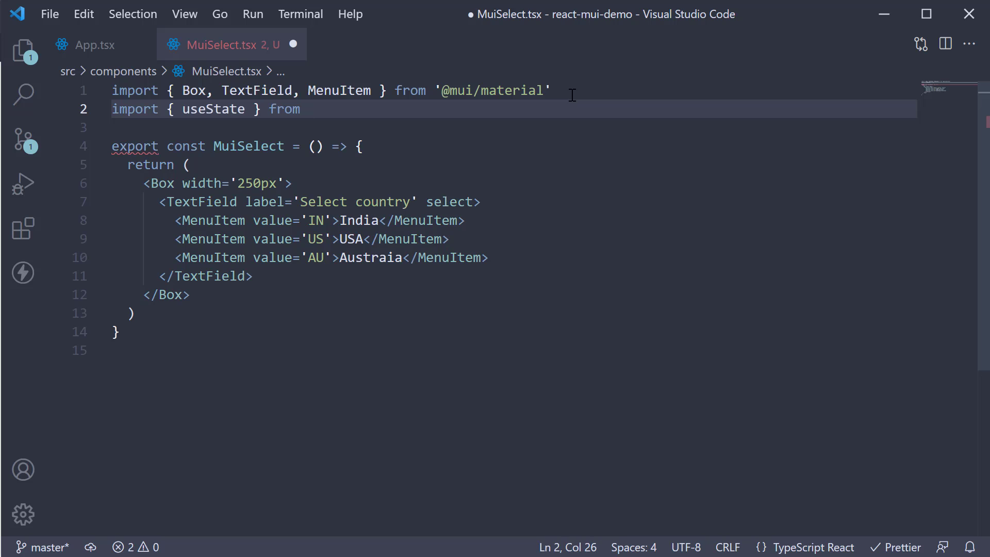
pyautogui.write("'react")
pyautogui.click(408, 161)
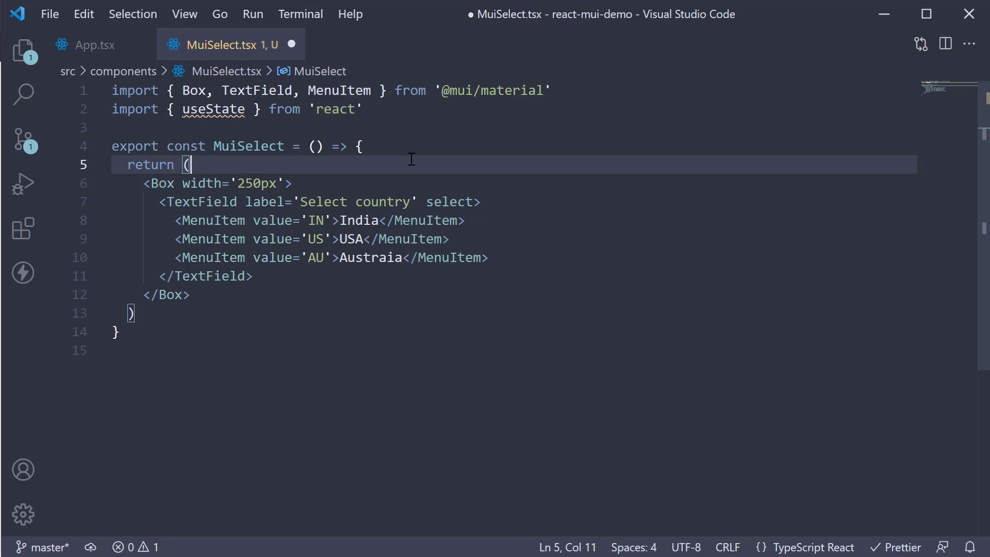
pyautogui.press('Return')
pyautogui.write('usestate')
pyautogui.press('Tab')
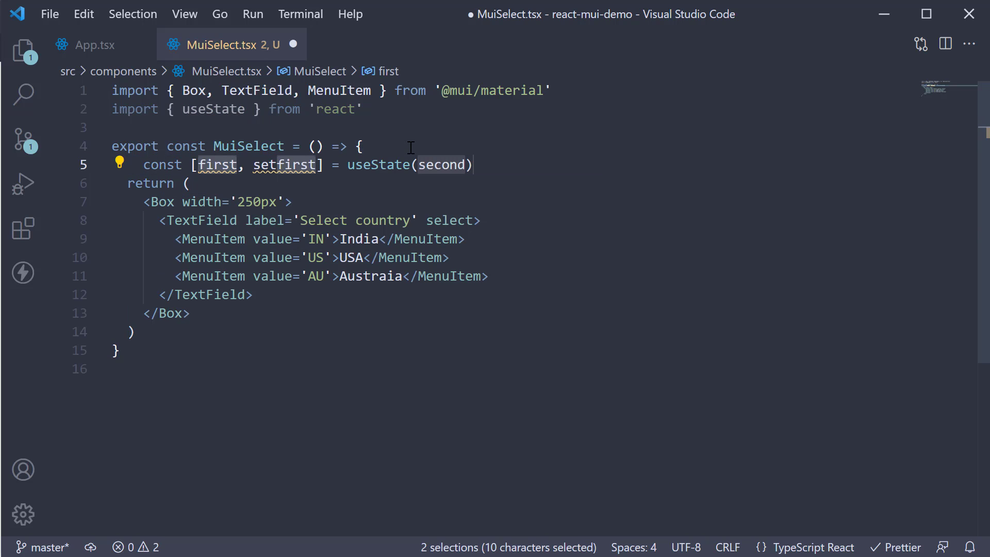
pyautogui.write('country')
pyautogui.press('Tab')
pyautogui.press('BackSpace')
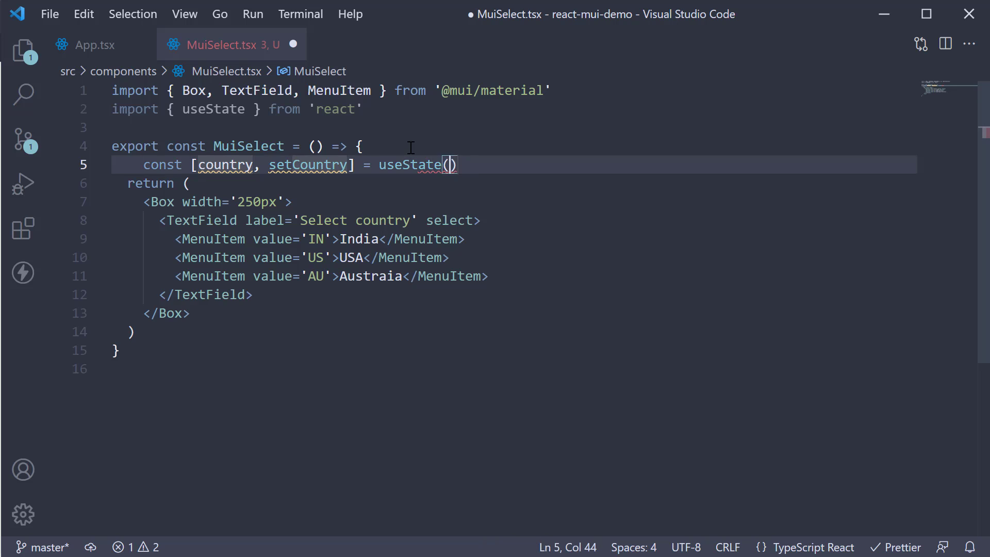
pyautogui.write("'")
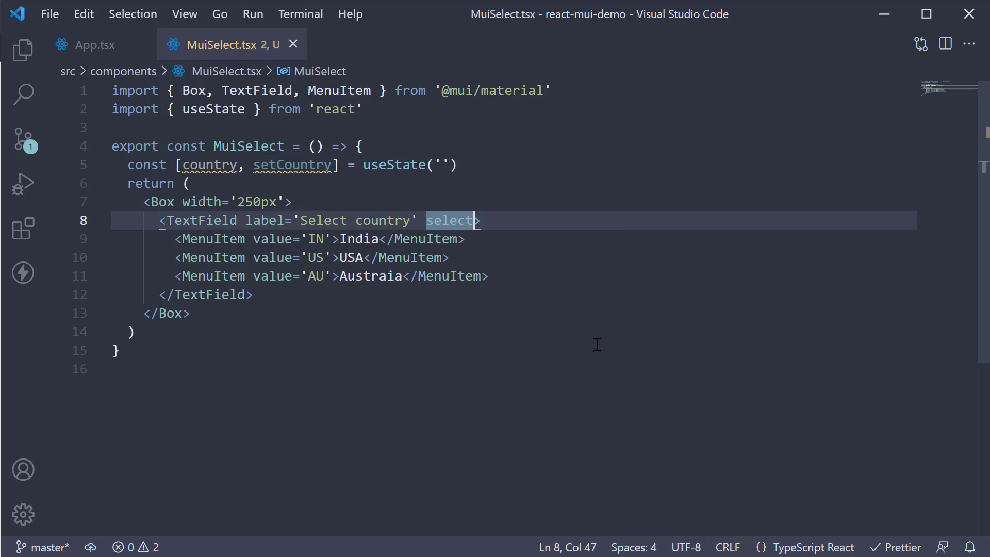
# Add value={country} and onChange={handleChange} to the TextField and save
pyautogui.press('Right')
pyautogui.write('value')
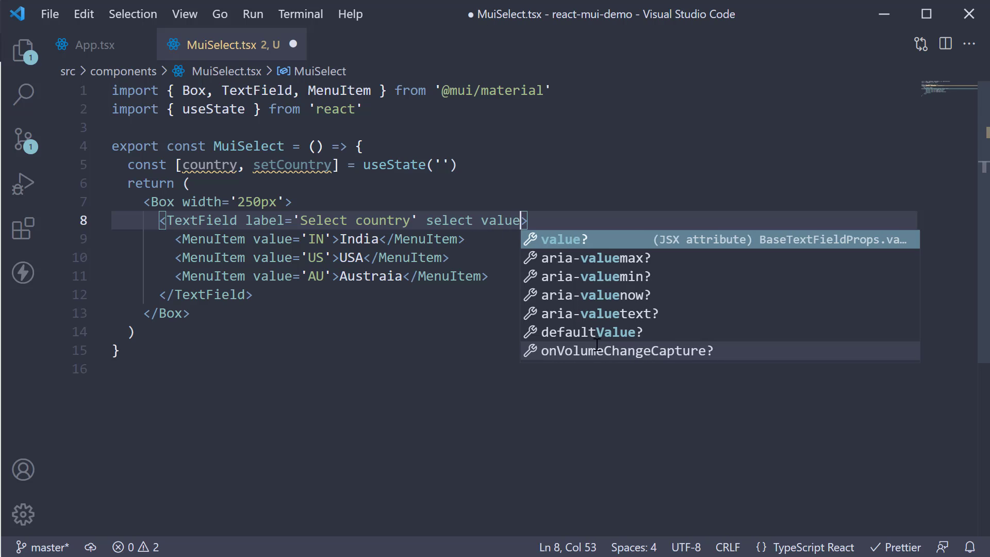
pyautogui.write('={')
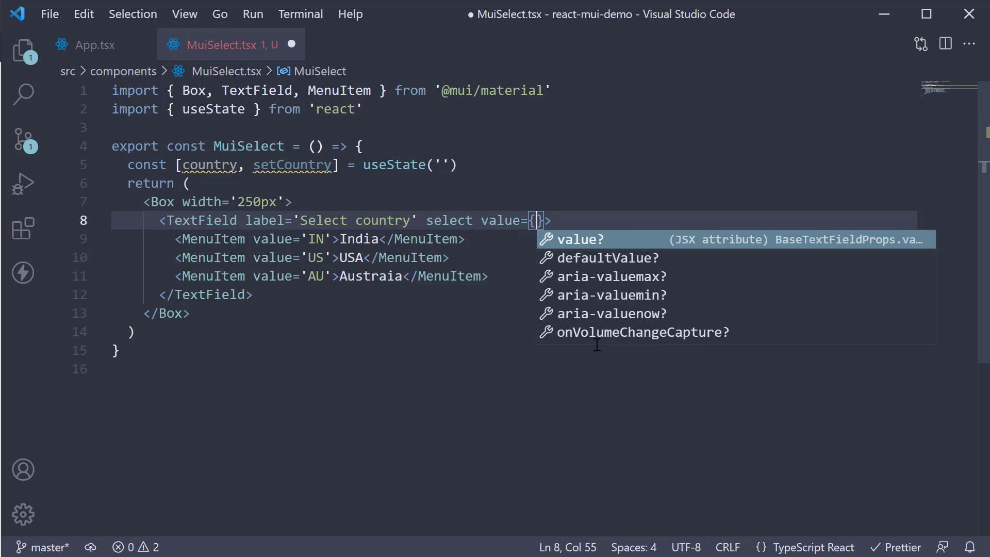
pyautogui.write('cuontry')
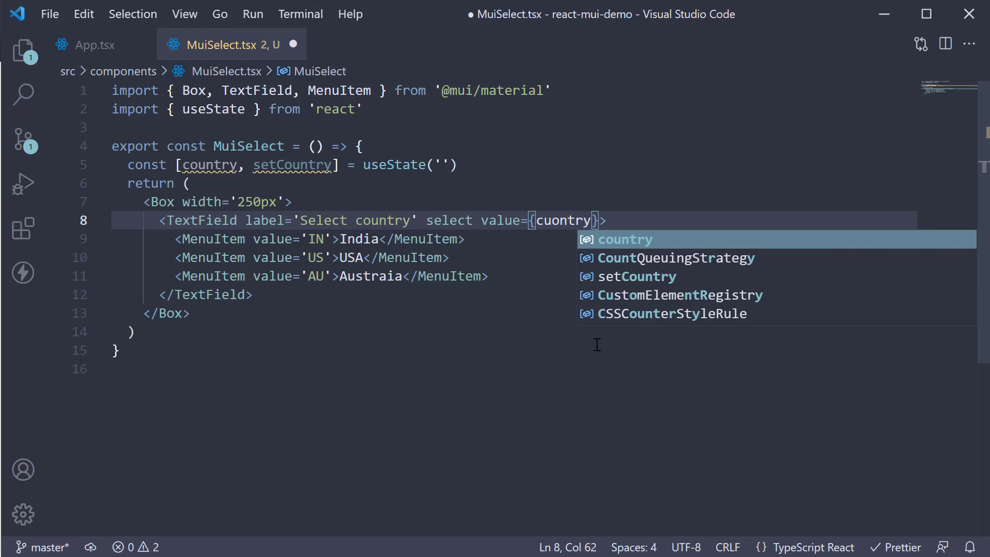
pyautogui.press('Return')
pyautogui.press('Right')
pyautogui.write('onCh')
pyautogui.press('Return')
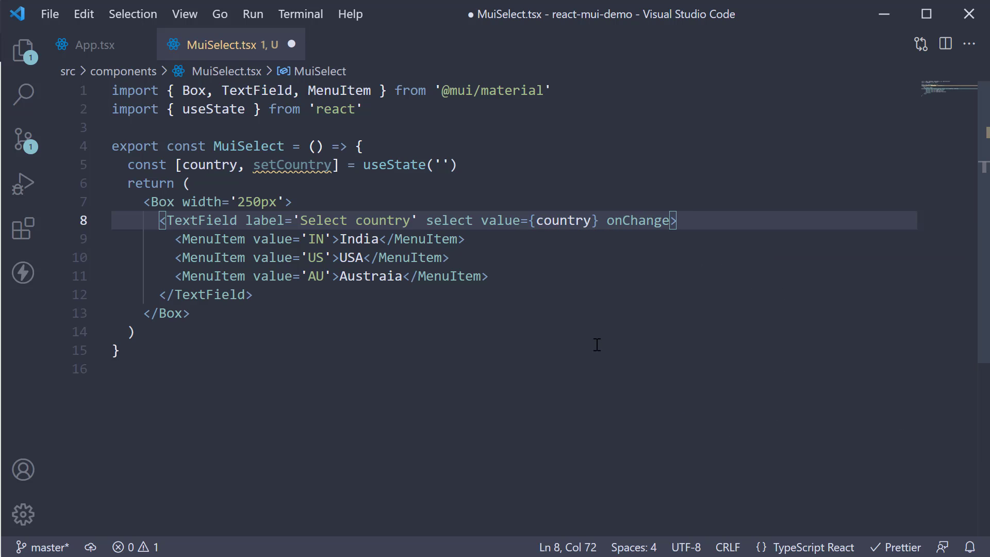
pyautogui.write('={')
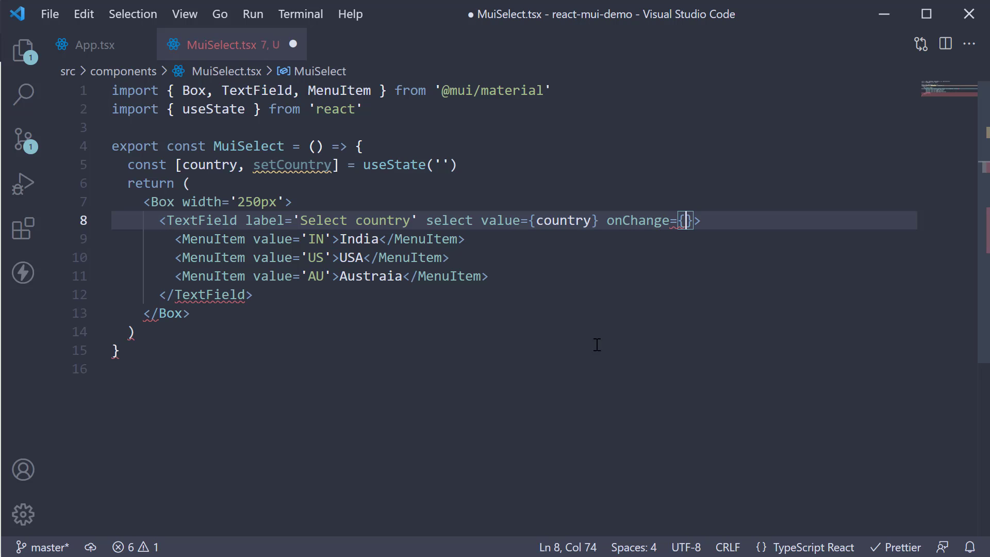
pyautogui.write('handleChange')
pyautogui.hotkey('ctrl', 's')
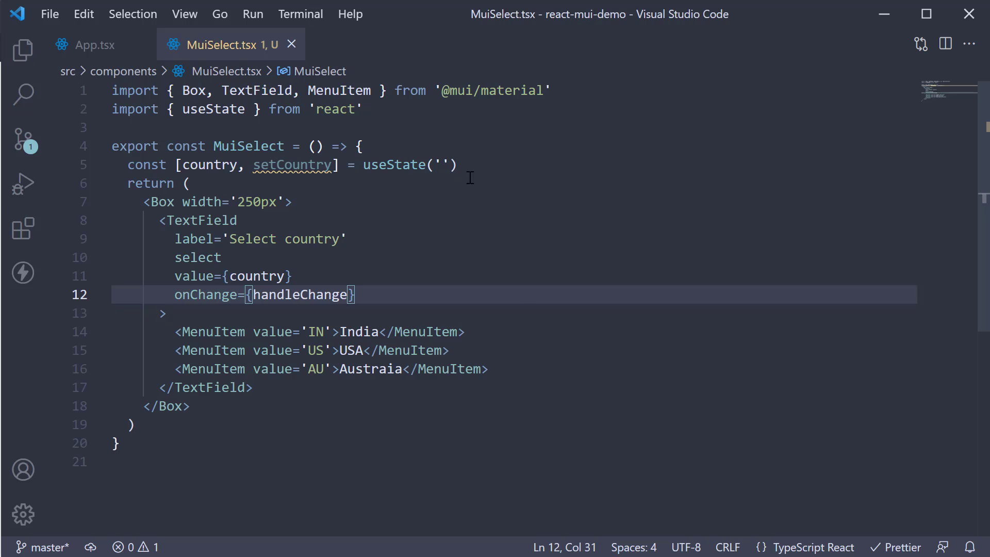
# Write handleChange typed with HTMLInputElement that calls setCountry with the event's value, and save
pyautogui.click(477, 171)
pyautogui.press('Return')
pyautogui.write('c')
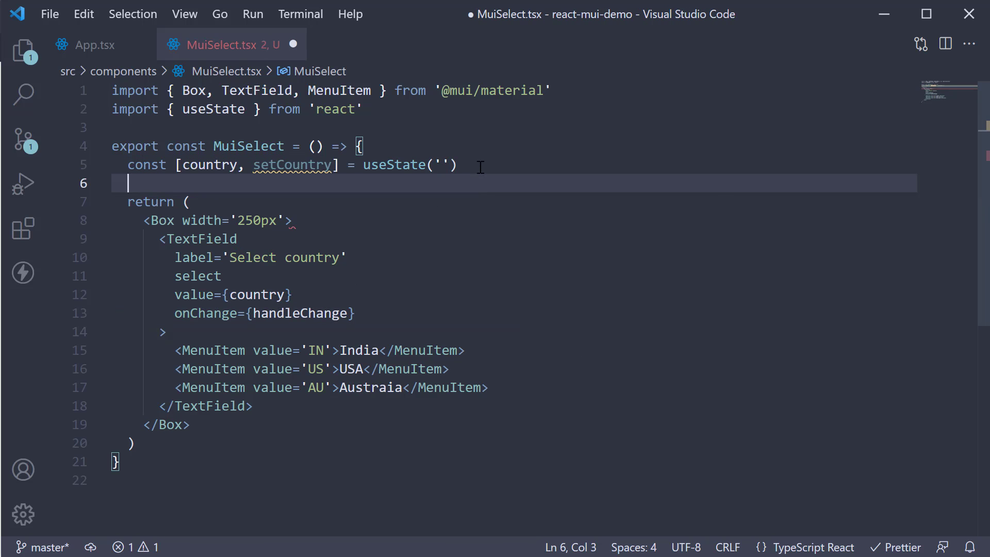
pyautogui.write('onst handleChange = () => {')
pyautogui.press('Return')
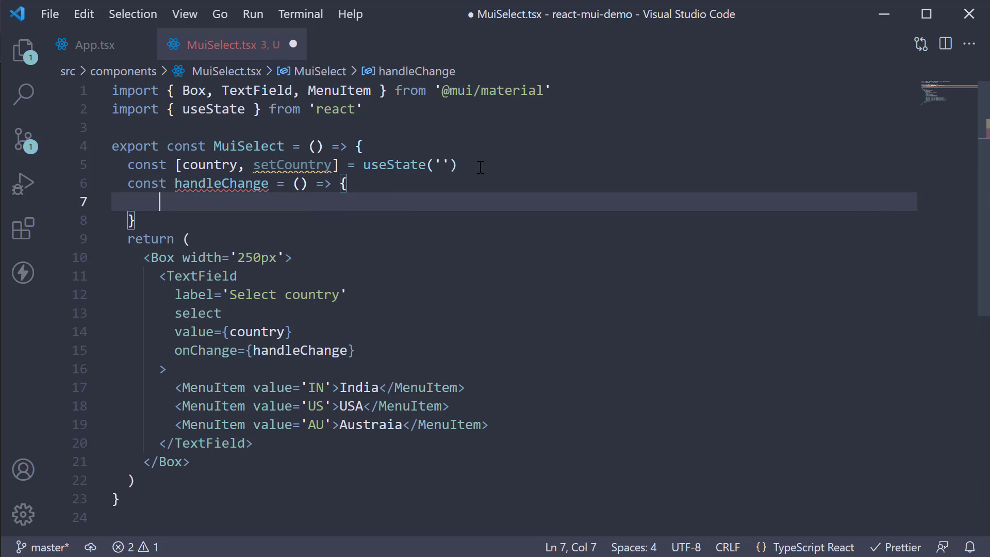
pyautogui.click(302, 184)
pyautogui.write('event: React.')
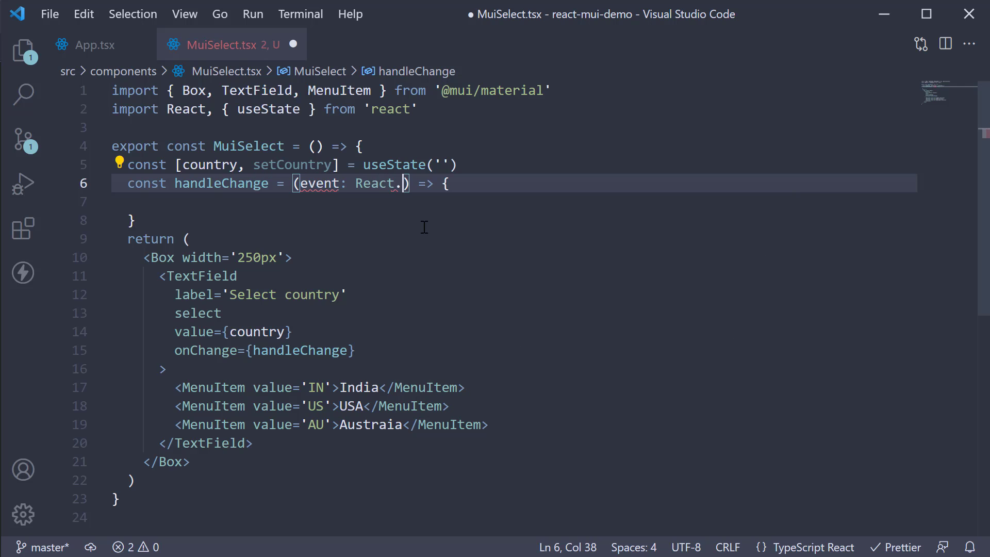
pyautogui.write('ChangeEvent<HTML')
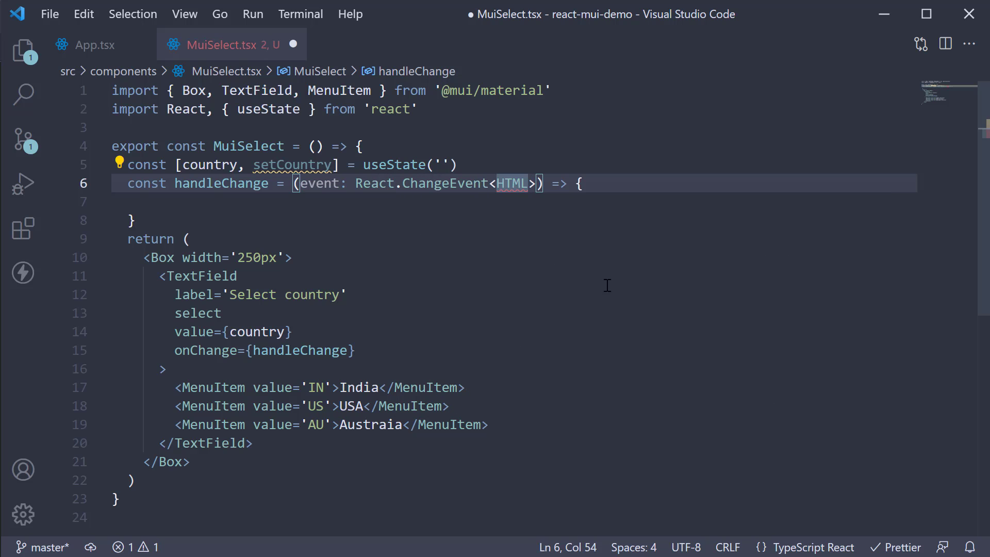
pyautogui.write('Inpu')
pyautogui.press('Tab')
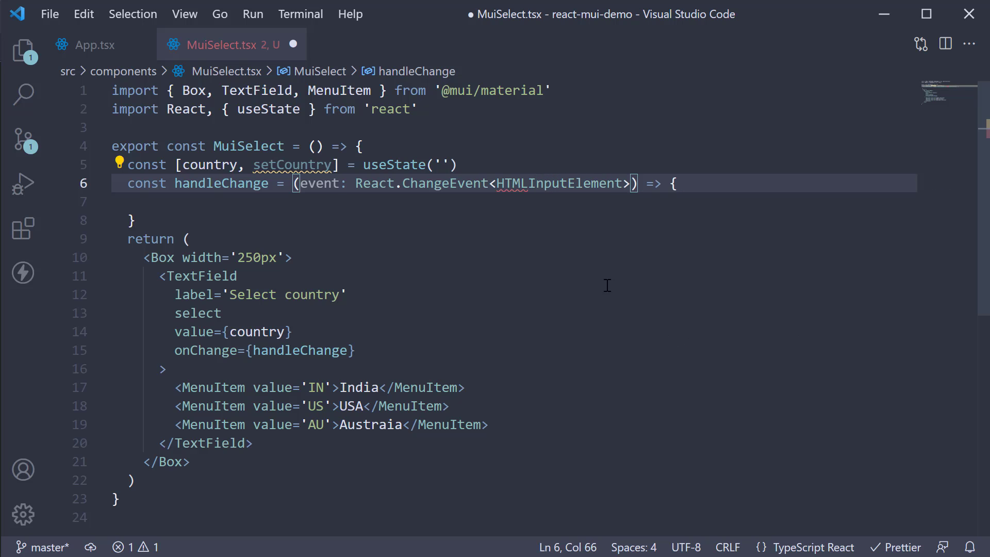
pyautogui.click(423, 205)
pyautogui.write('setCou')
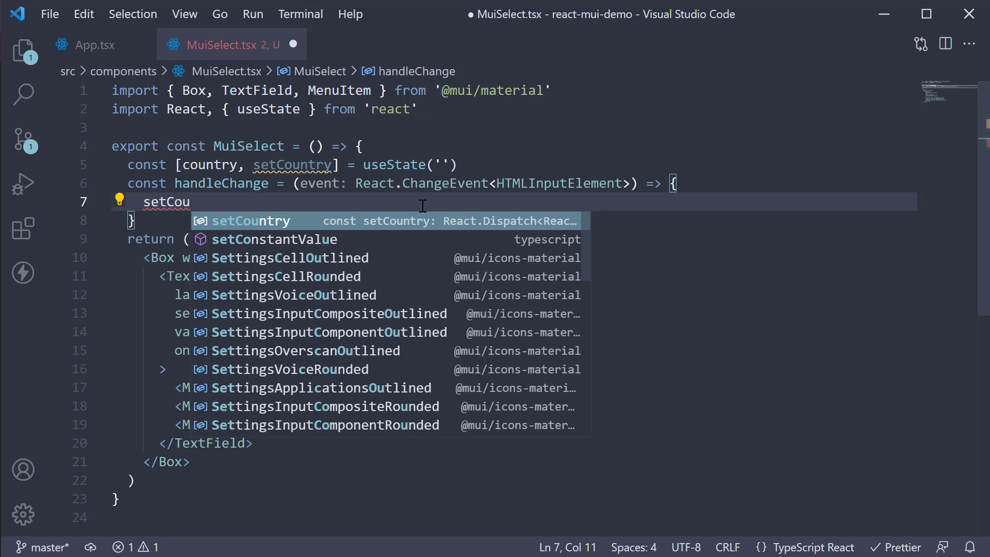
pyautogui.press('Tab')
pyautogui.write('(even')
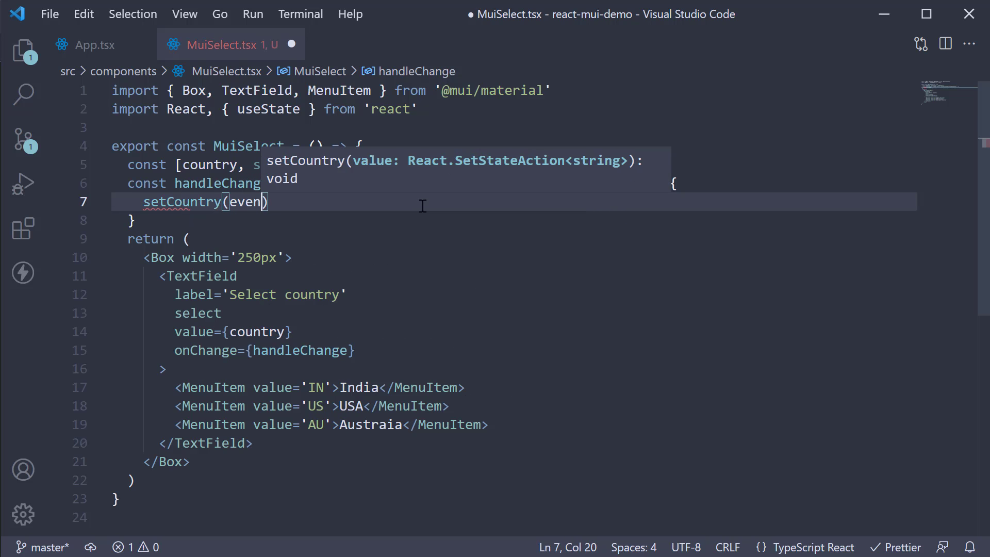
pyautogui.write('t.target.v')
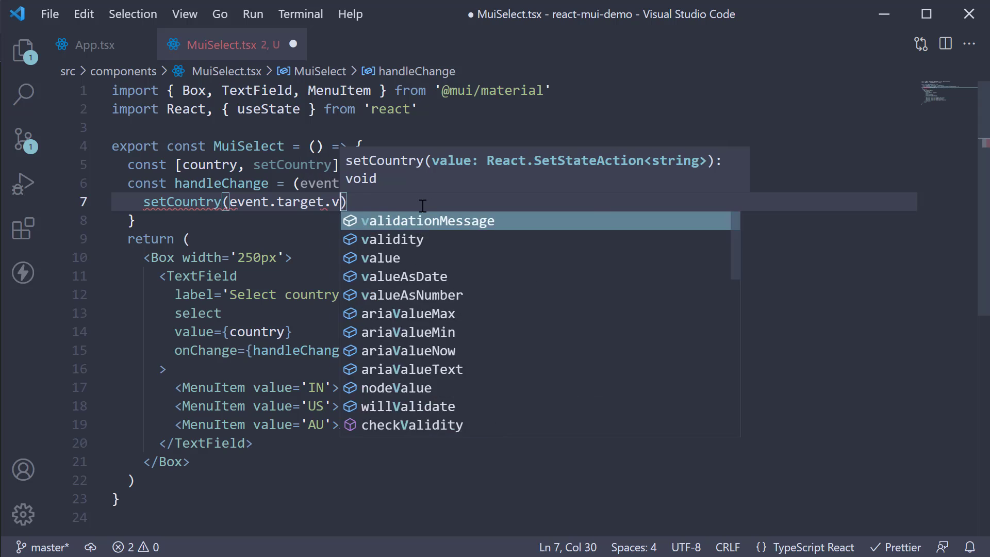
pyautogui.write('alue as string')
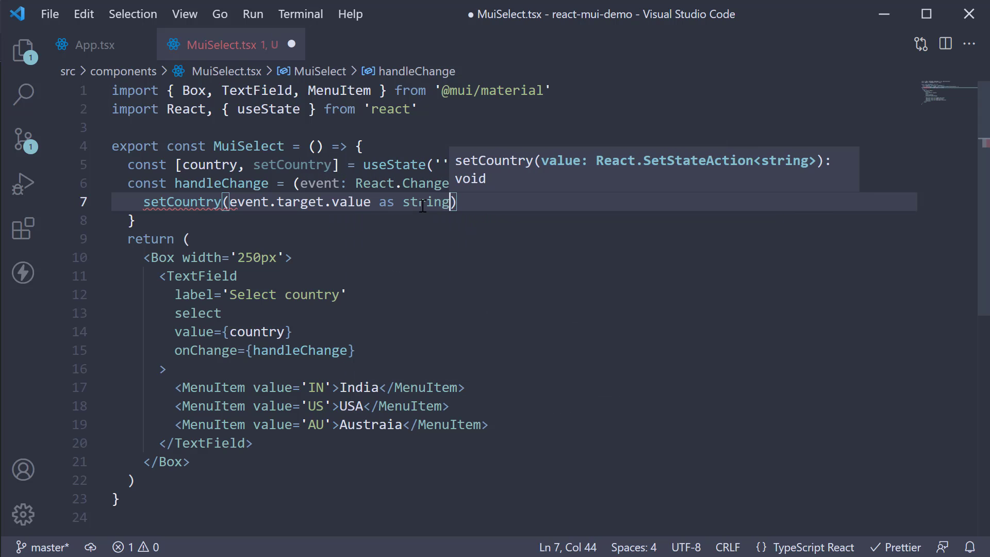
pyautogui.click(385, 227)
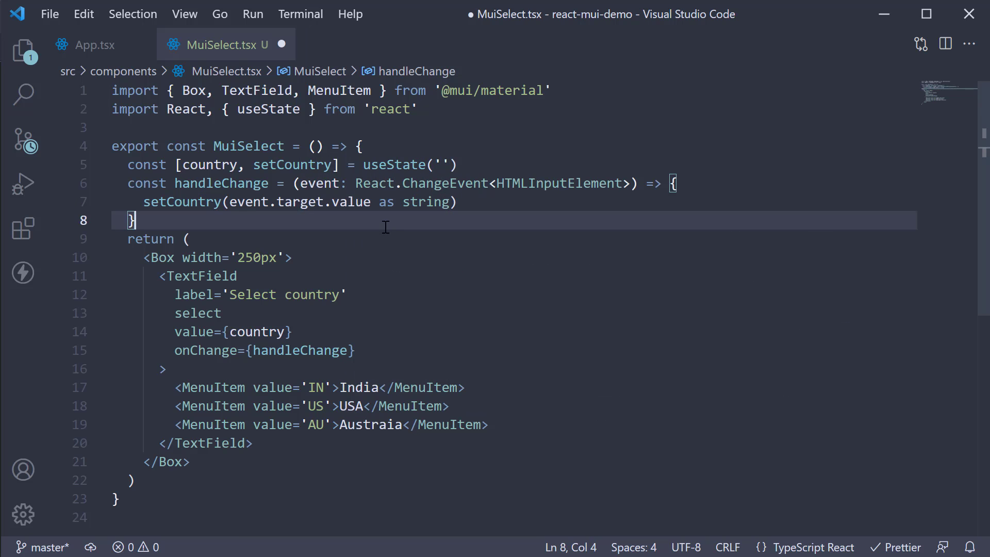
pyautogui.hotkey('ctrl', 's')
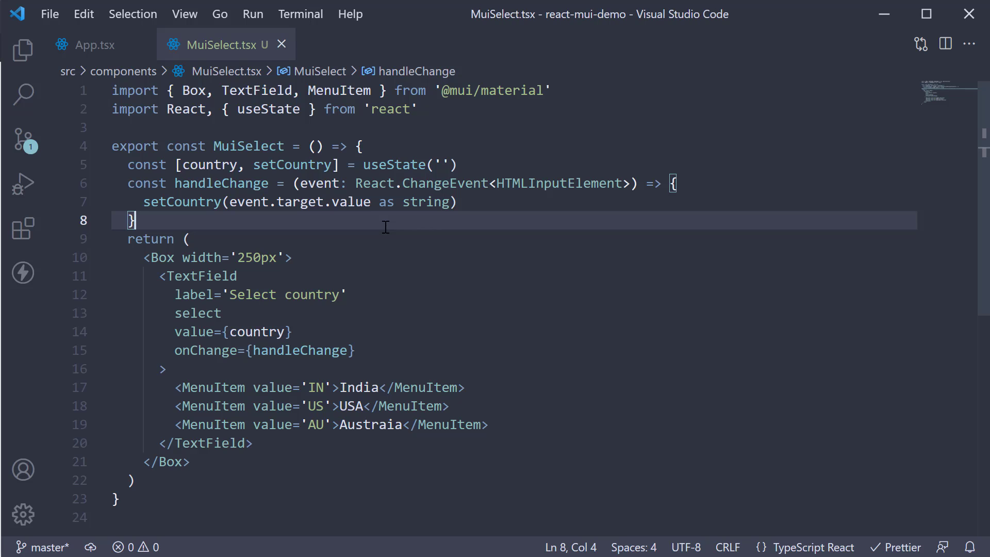
# Add console.log({ country }) below the state declaration and save
pyautogui.click(467, 163)
pyautogui.press('Return')
pyautogui.write('clg')
pyautogui.press('Tab')
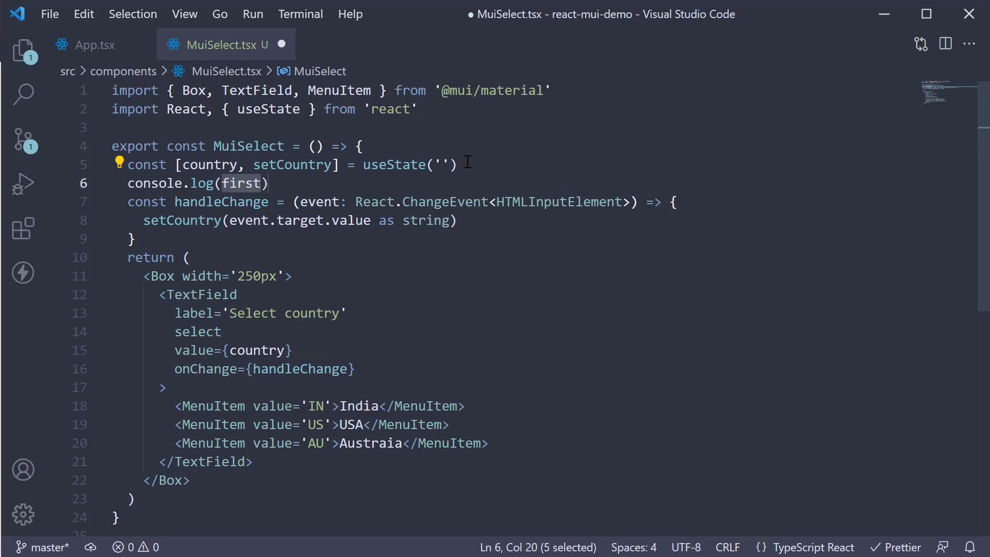
pyautogui.write('{ country')
pyautogui.hotkey('ctrl', 's')
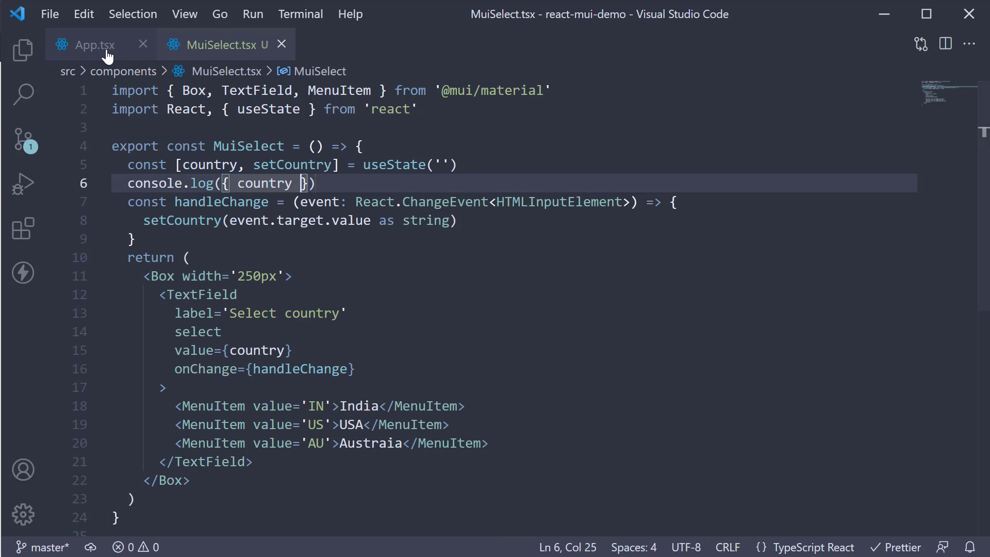
# Render <MuiSelect /> in App.tsx with its auto-import
pyautogui.click(94, 45)
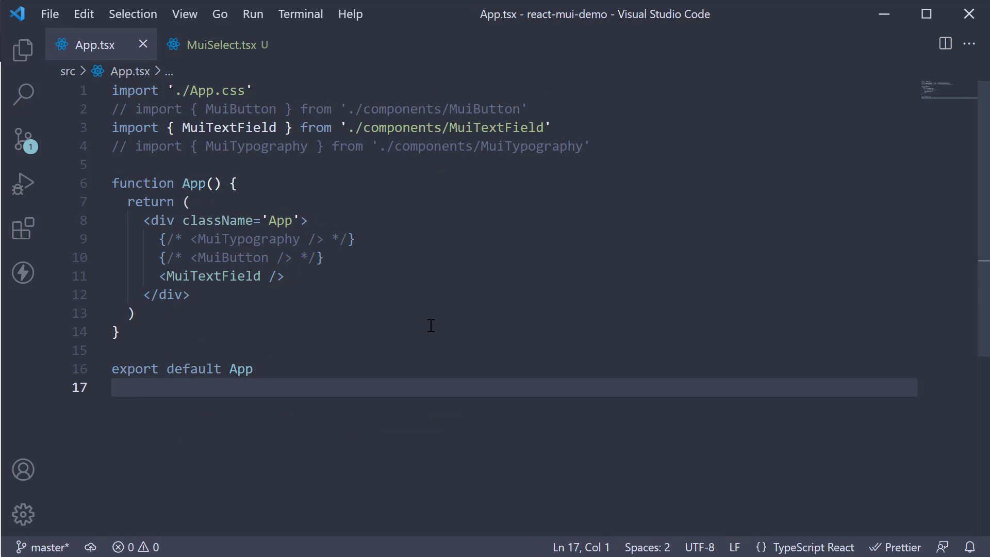
pyautogui.click(356, 278)
pyautogui.press('Return')
pyautogui.write('<Mui')
pyautogui.press('Tab')
pyautogui.write('/>')
pyautogui.click(340, 146)
# Comment out the MuiTextField import and element and save App.tsx
pyautogui.hotkey('ctrl', '/')
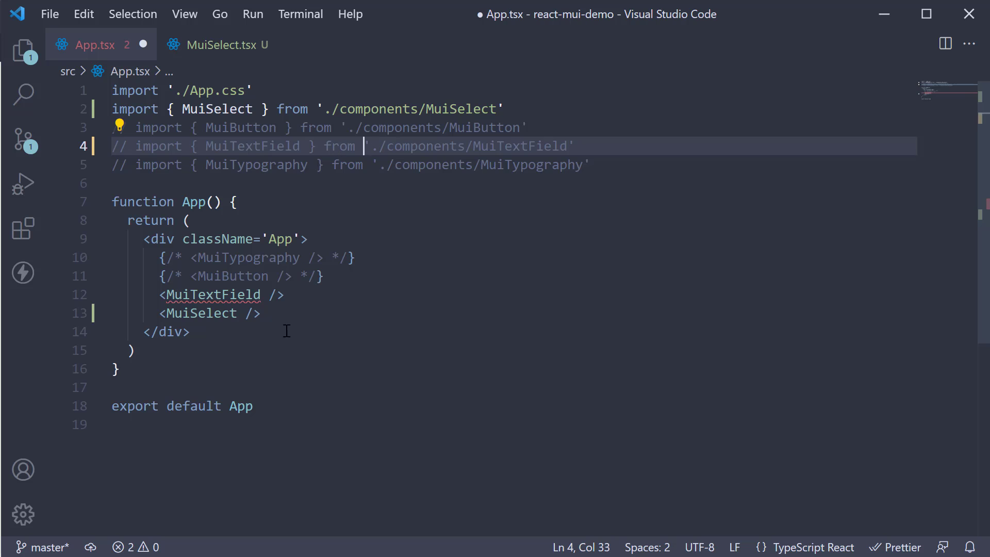
pyautogui.click(317, 295)
pyautogui.hotkey('ctrl', '/')
pyautogui.hotkey('ctrl', 's')
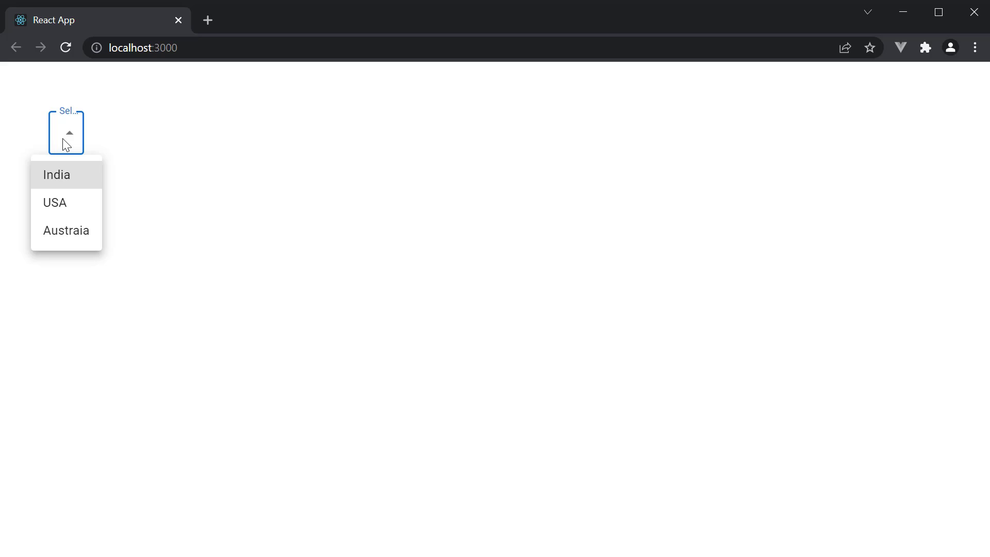
# Choose a country from the Select country dropdown on localhost:3000
pyautogui.click(75, 178)
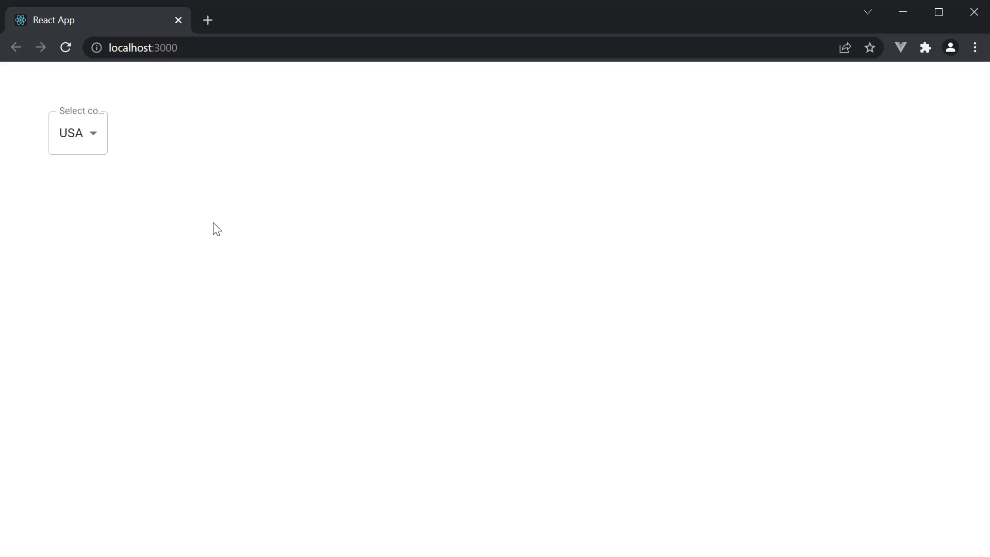
# Add the fullWidth prop to the country TextField inside the 250px Box and save
pyautogui.hotkey('alt', 'Tab')
pyautogui.scroll(3, 333, 275)
pyautogui.click(326, 275)
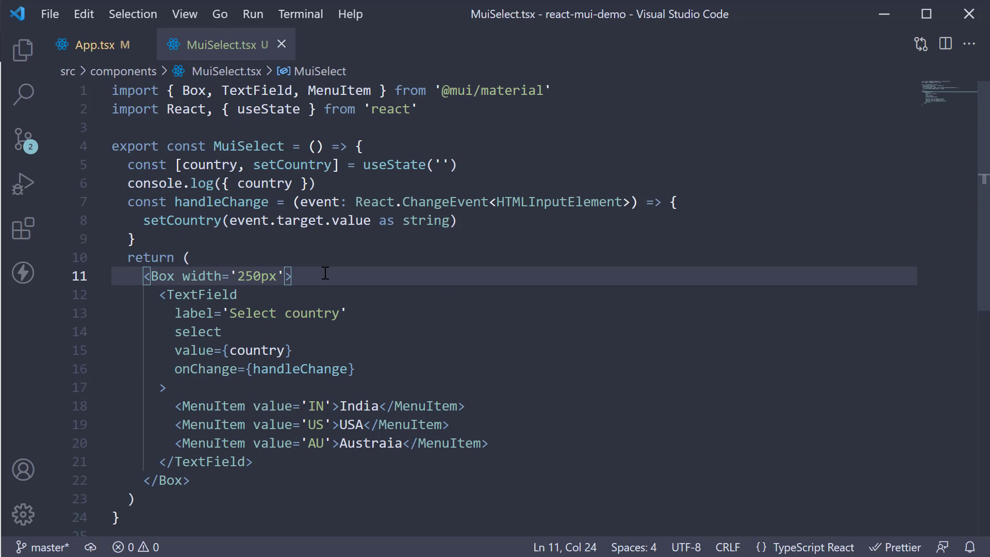
pyautogui.scroll(-1, 484, 389)
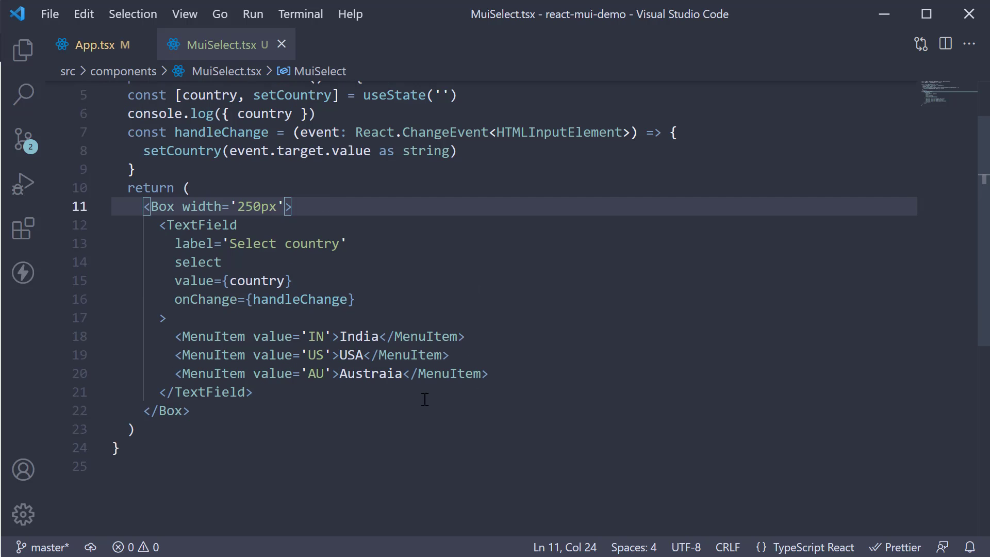
pyautogui.click(385, 299)
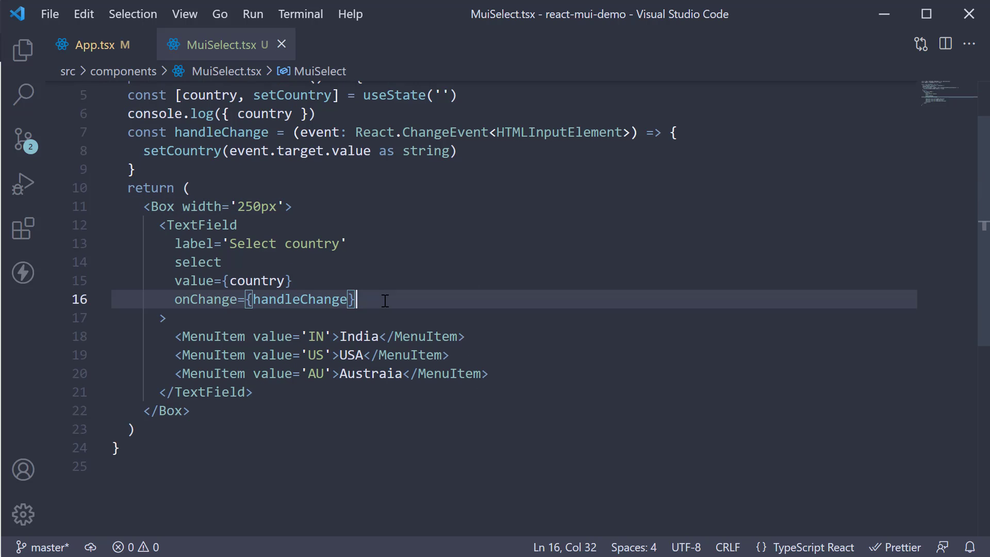
pyautogui.press('Return')
pyautogui.write('fullWidth')
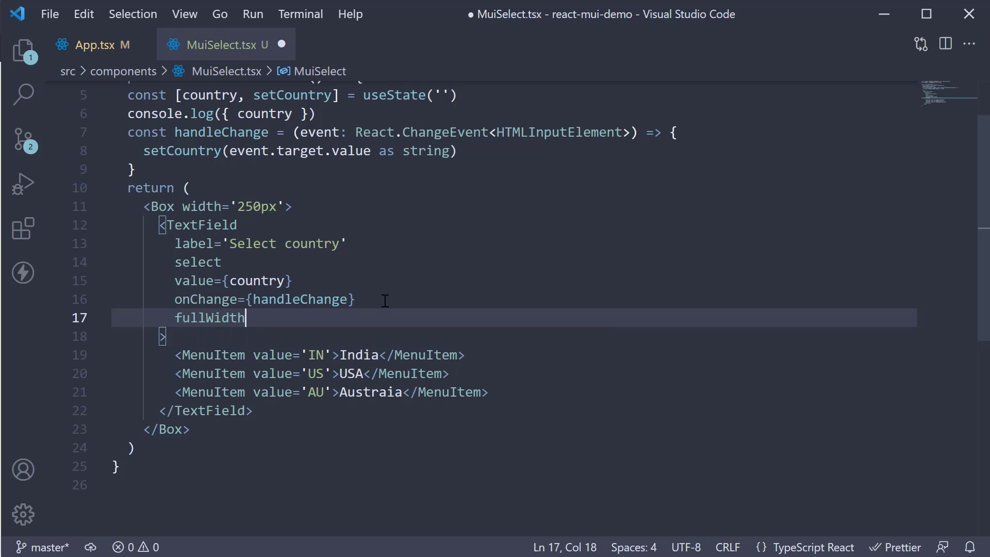
pyautogui.hotkey('ctrl', 's')
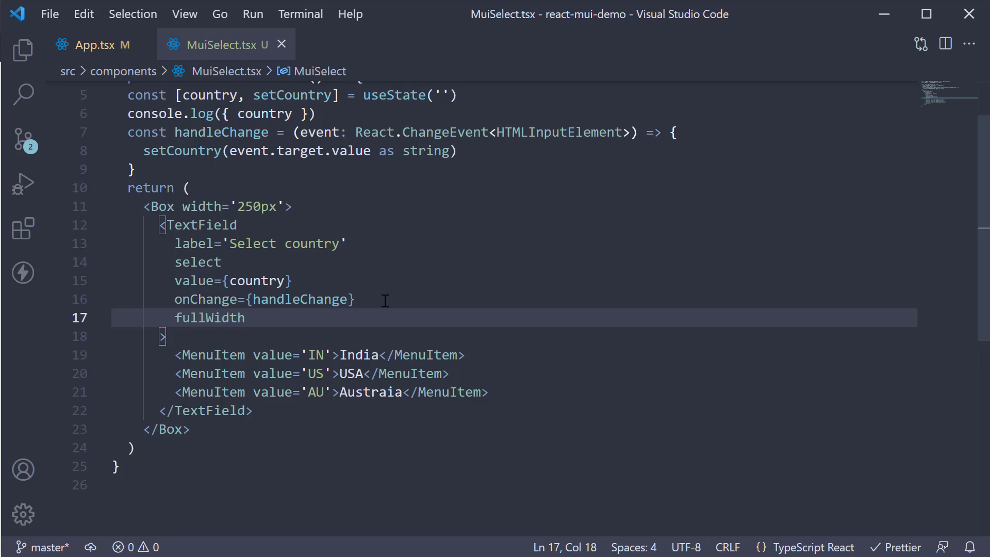
pyautogui.hotkey('alt', 'Tab')
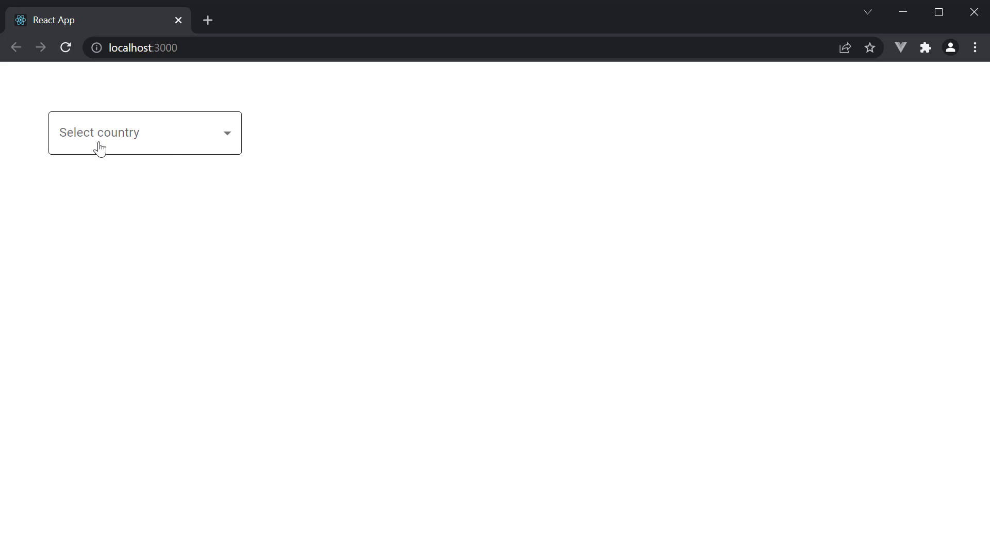
# Bring up the browser developer tools on the Console panel via Inspect
pyautogui.rightClick(475, 179)
pyautogui.click(595, 405)
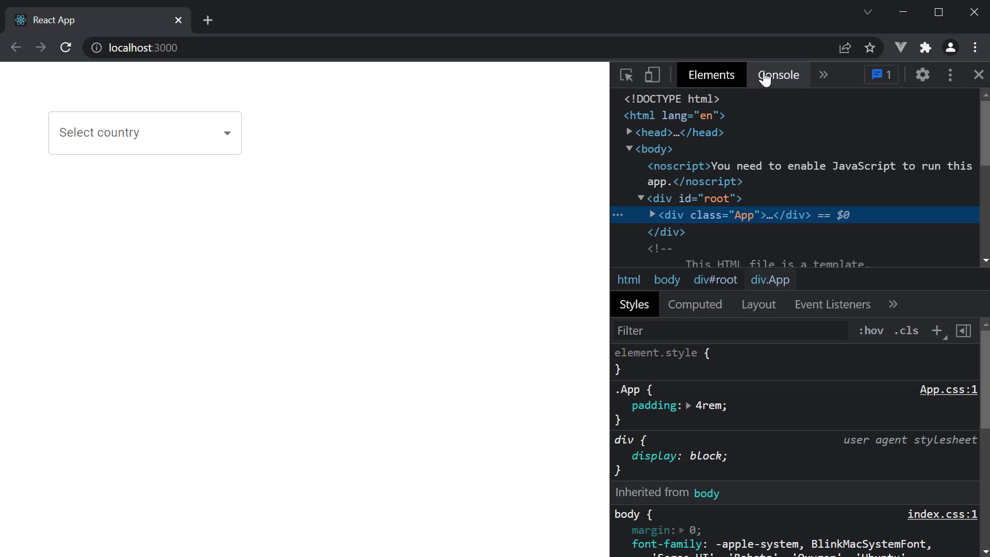
pyautogui.click(765, 77)
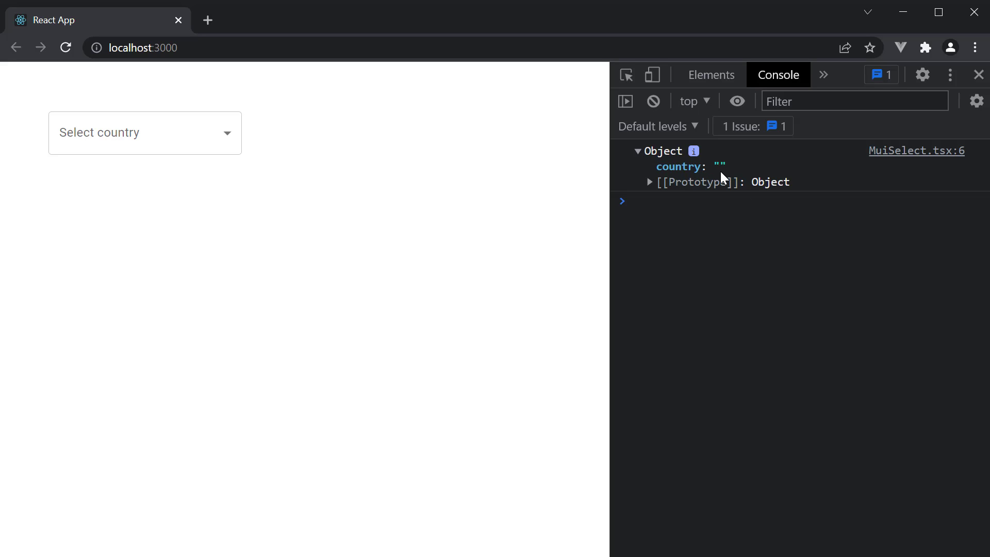
# Choose India, USA and Austraia in turn, logging country IN, US and AU
pyautogui.click(193, 132)
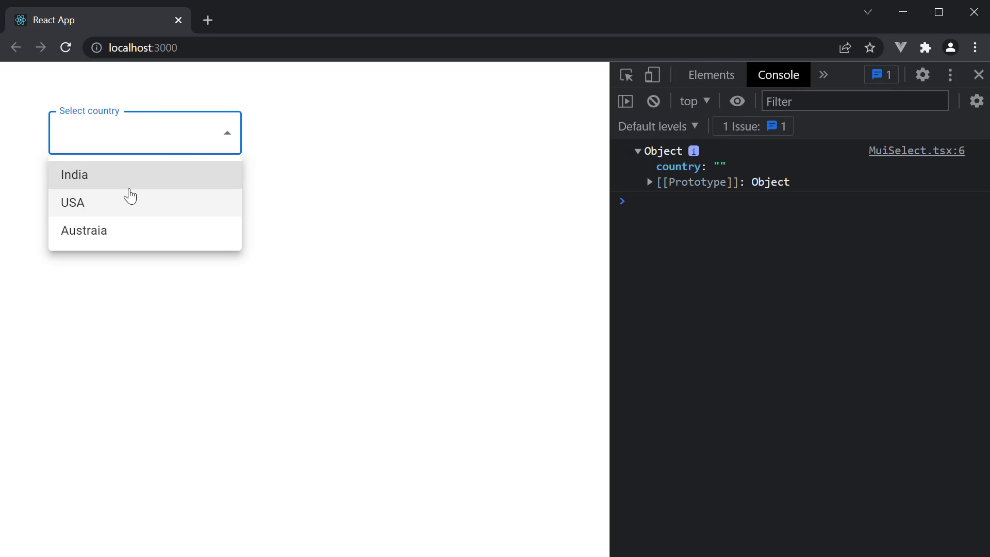
pyautogui.click(130, 176)
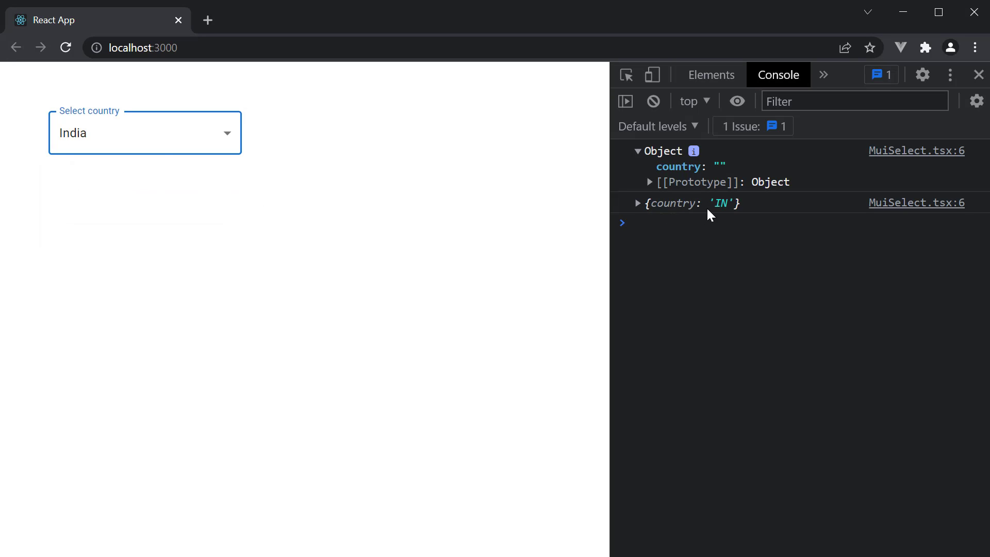
pyautogui.click(152, 140)
pyautogui.click(147, 201)
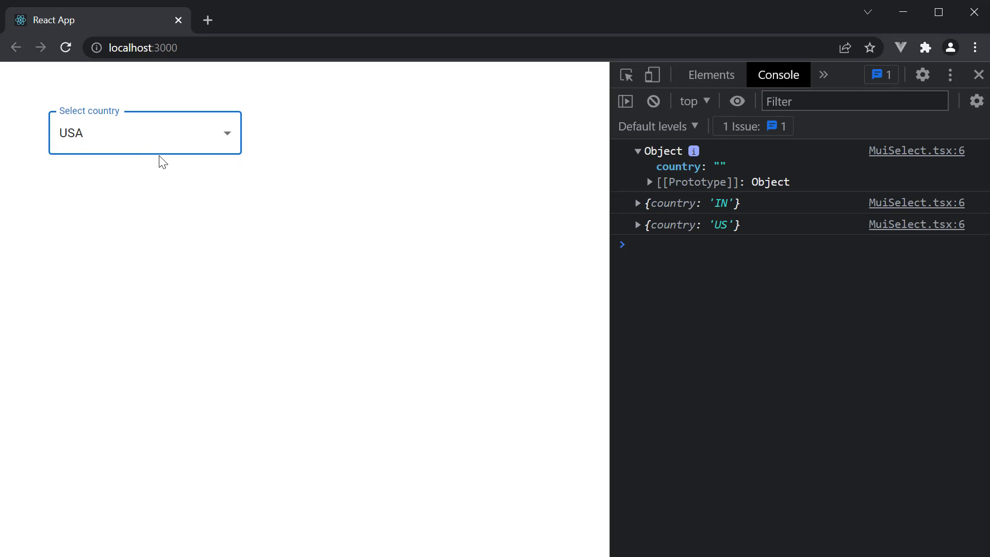
pyautogui.click(166, 139)
pyautogui.click(117, 230)
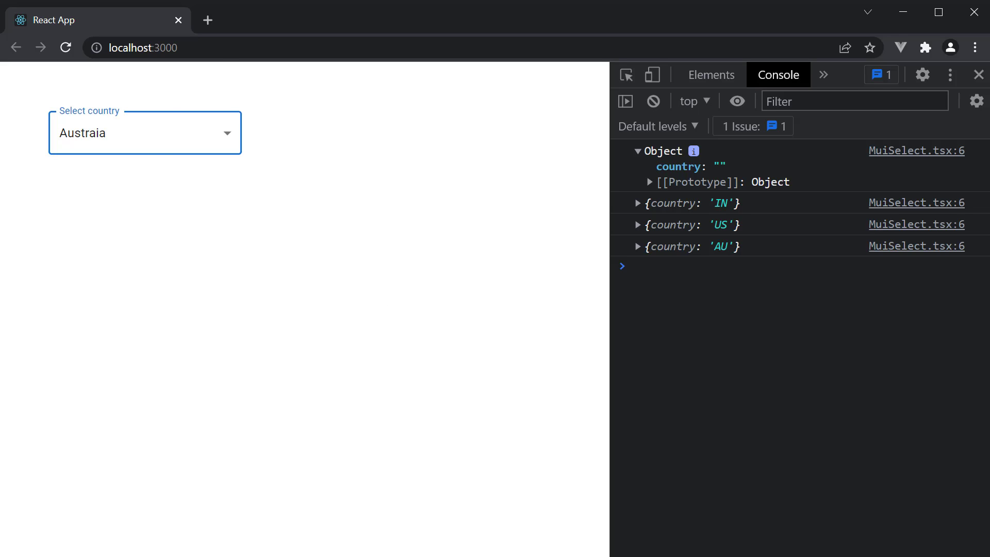
pyautogui.hotkey('alt', 'Tab')
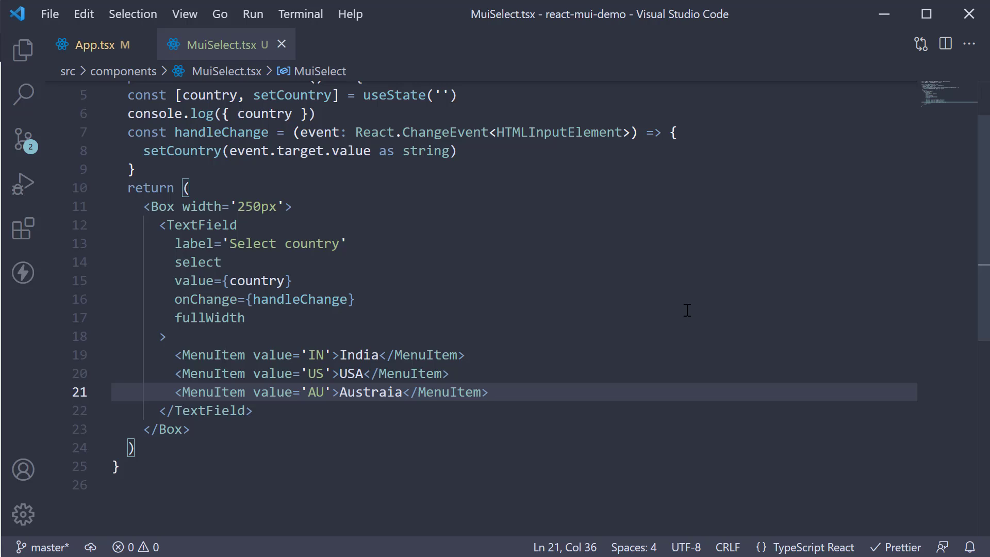
# Add SelectProps={{ multiple: true }} after fullWidth on the country TextField
pyautogui.doubleClick(384, 317)
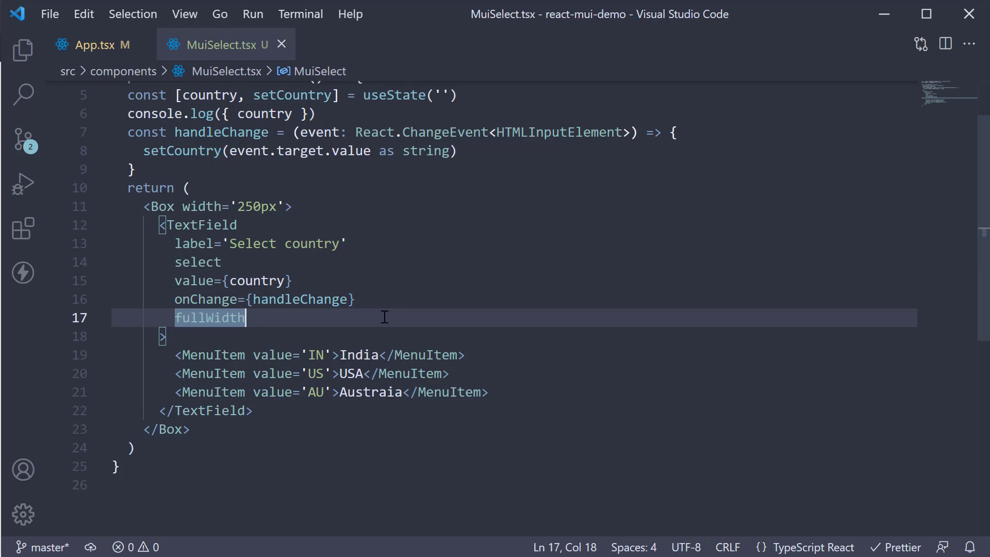
pyautogui.press('Return')
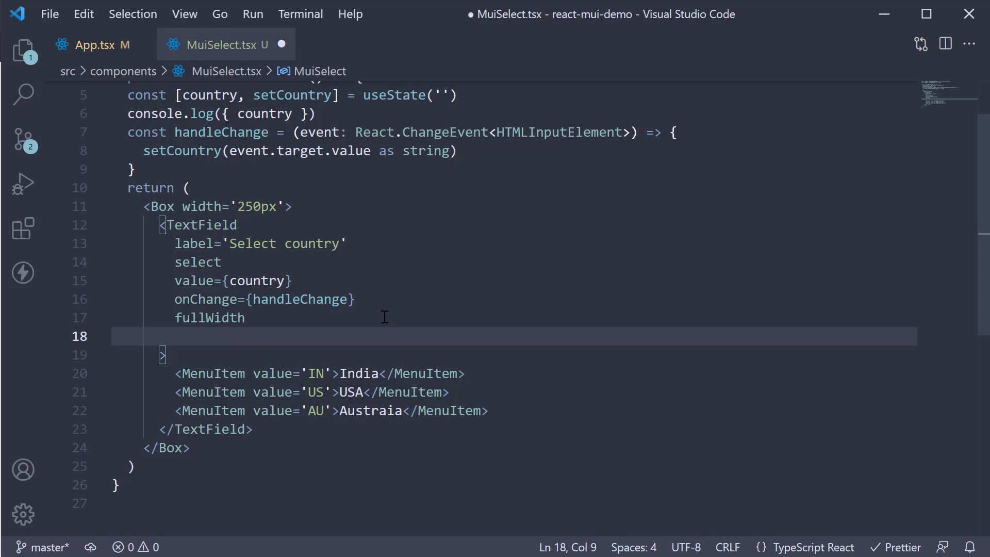
pyautogui.write('SelectProps={')
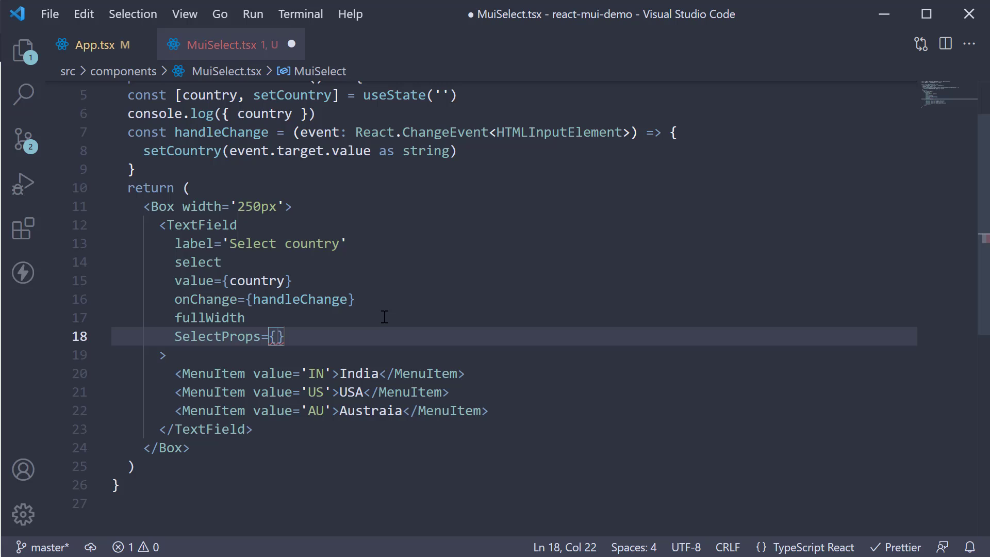
pyautogui.write('{')
pyautogui.press('Return')
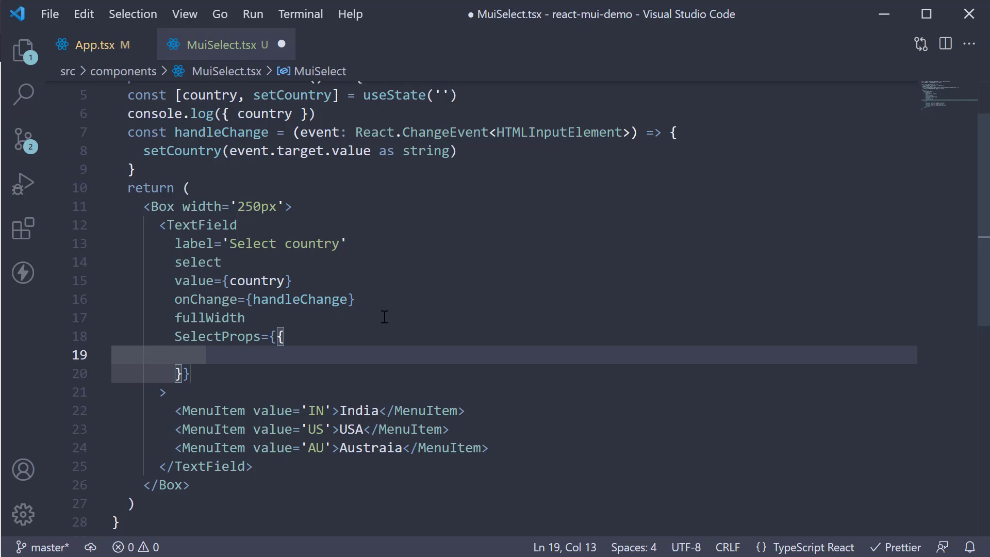
pyautogui.write('multi')
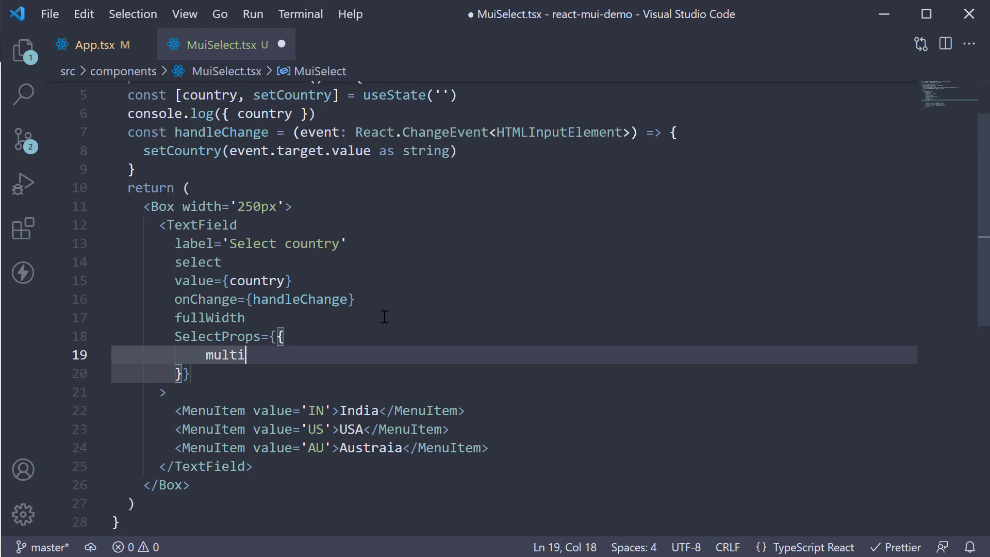
pyautogui.write('ple: true')
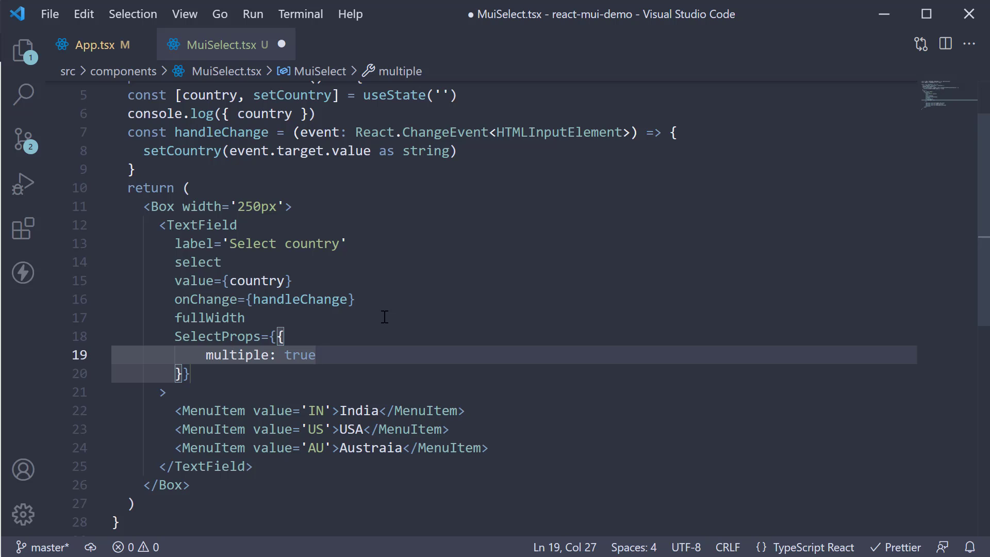
pyautogui.scroll(3, 332, 232)
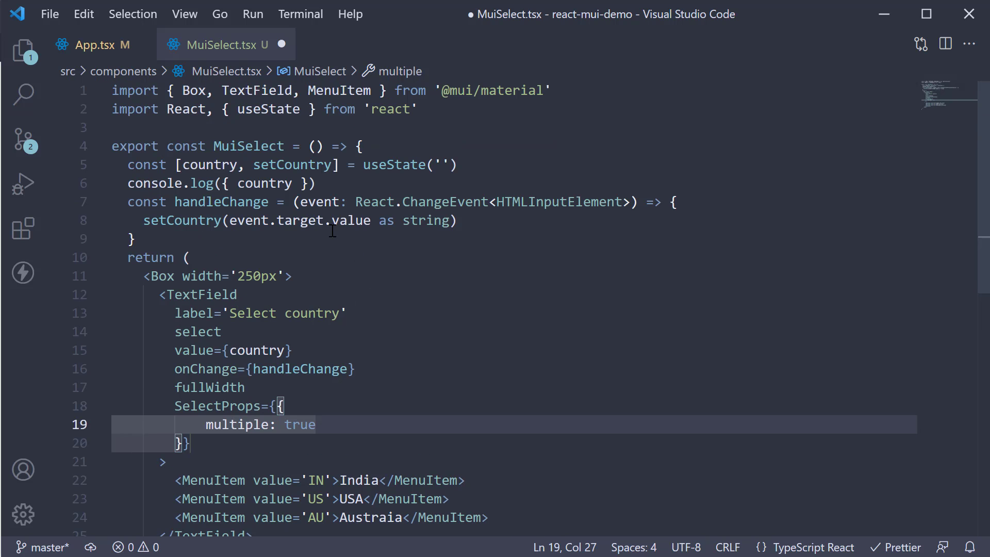
# Rewrite the state line as countries/setCountries with useState<string[]> and no '' initial value
pyautogui.click(215, 164)
pyautogui.doubleClick(215, 164)
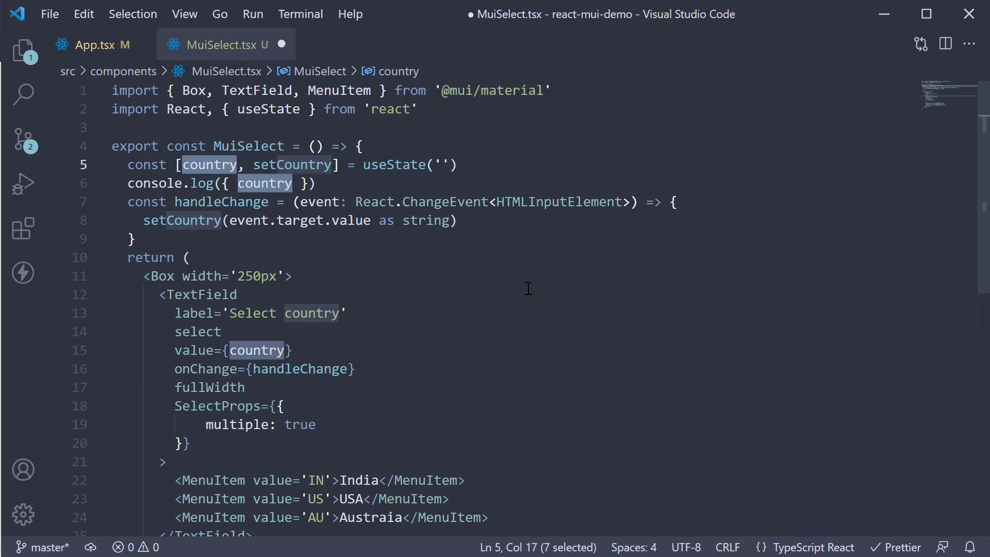
pyautogui.write('countries')
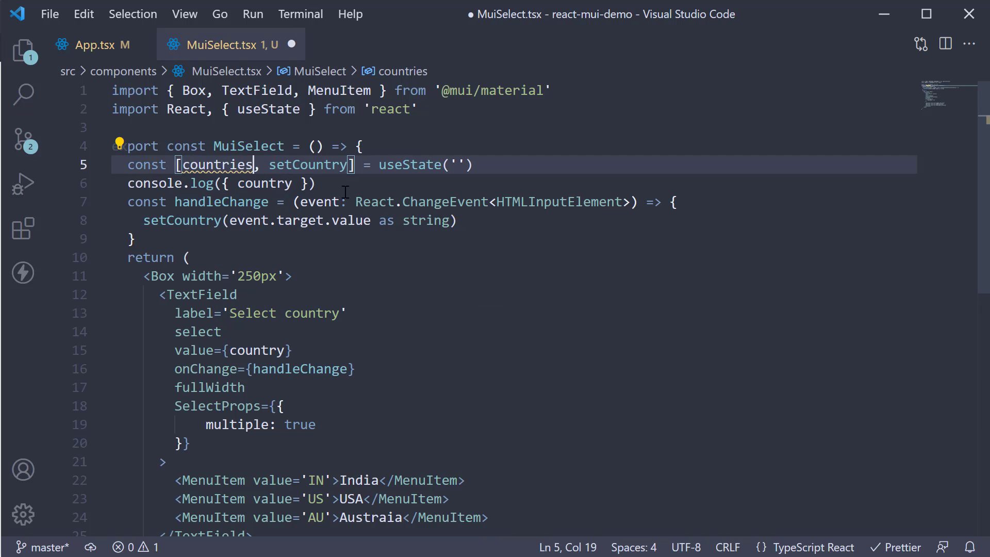
pyautogui.click(352, 165)
pyautogui.press('BackSpace')
pyautogui.write('ies')
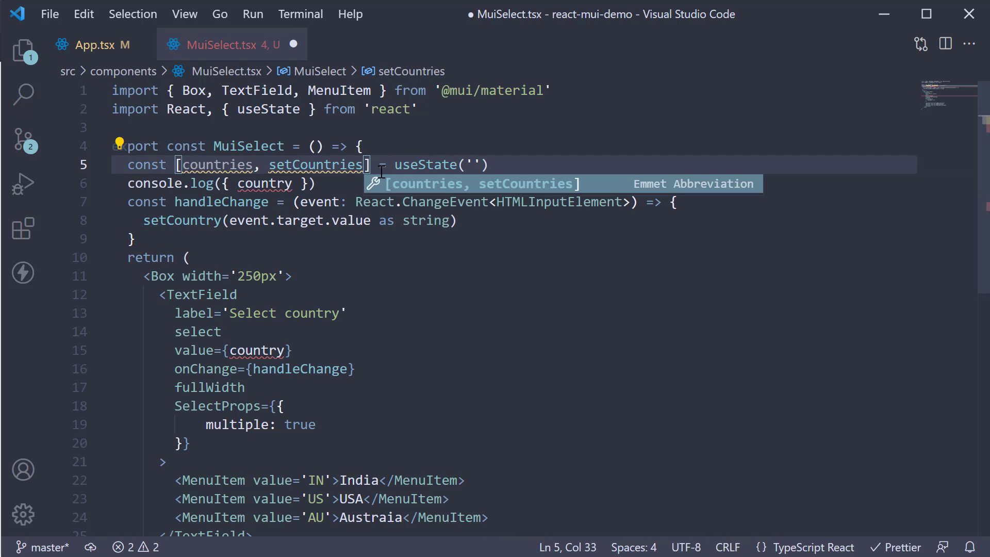
pyautogui.click(552, 165)
pyautogui.press('Left')
pyautogui.press('BackSpace')
pyautogui.press('BackSpace')
pyautogui.write('[]')
pyautogui.click(458, 165)
pyautogui.write('<>')
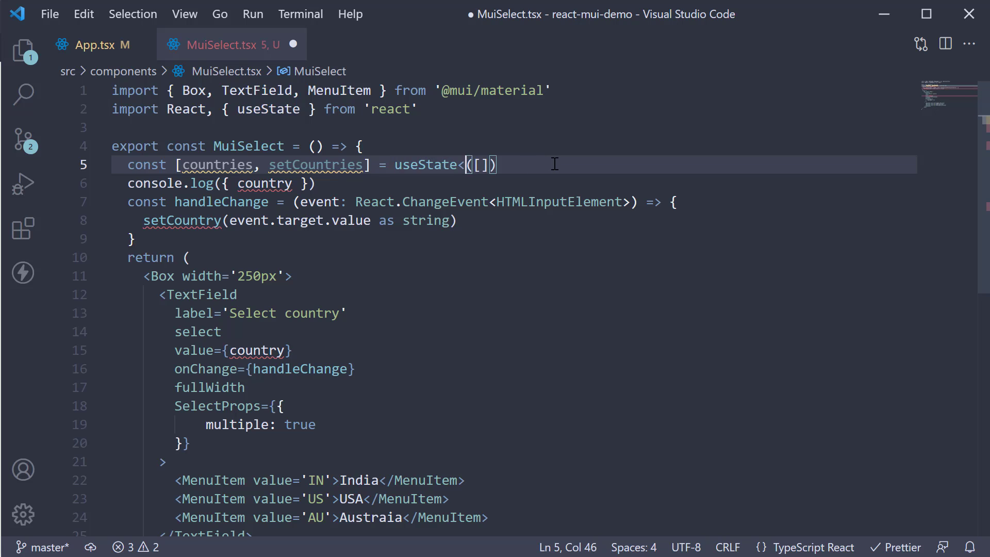
pyautogui.press('Left')
pyautogui.press('Left')
pyautogui.write('string[]')
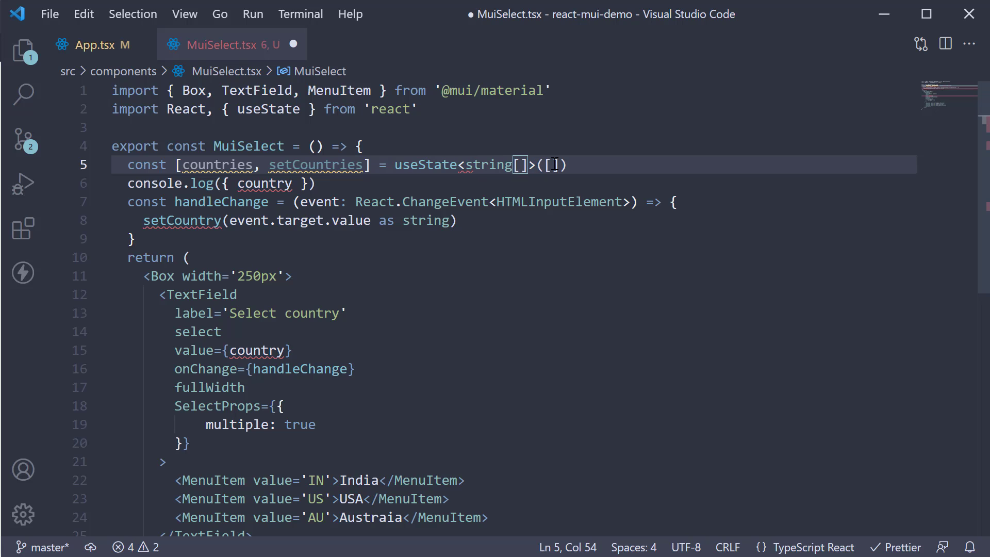
# Rename country to countries in the log, handleChange and value binding, save, and mark the old setCountries argument
pyautogui.click(293, 184)
pyautogui.moveTo(373, 202)
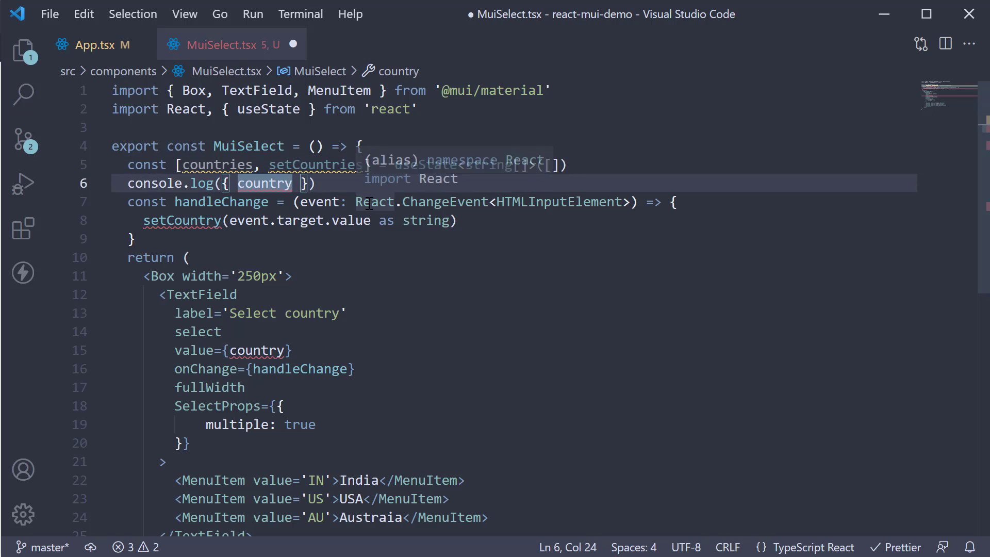
pyautogui.write('ies')
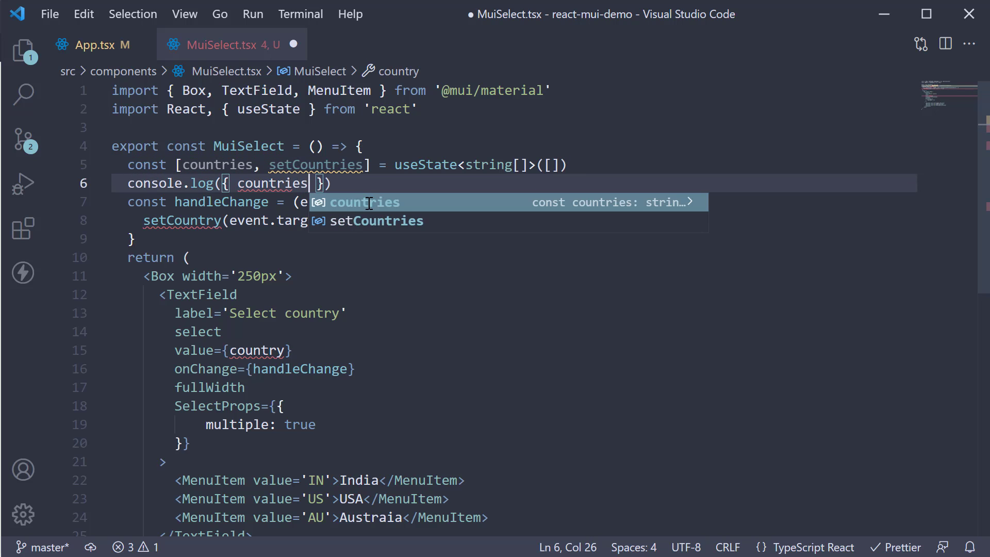
pyautogui.press('End')
pyautogui.click(220, 226)
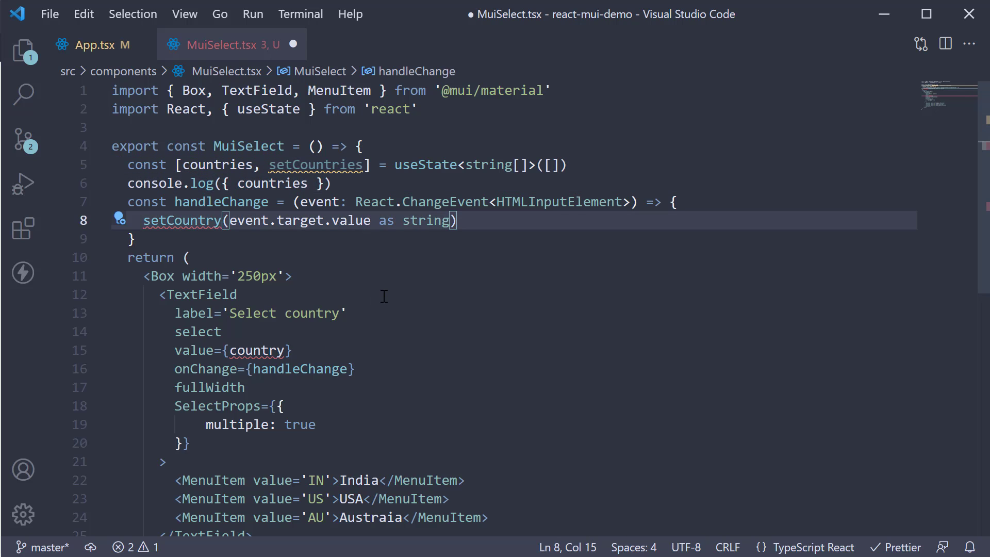
pyautogui.press('BackSpace')
pyautogui.write('ies')
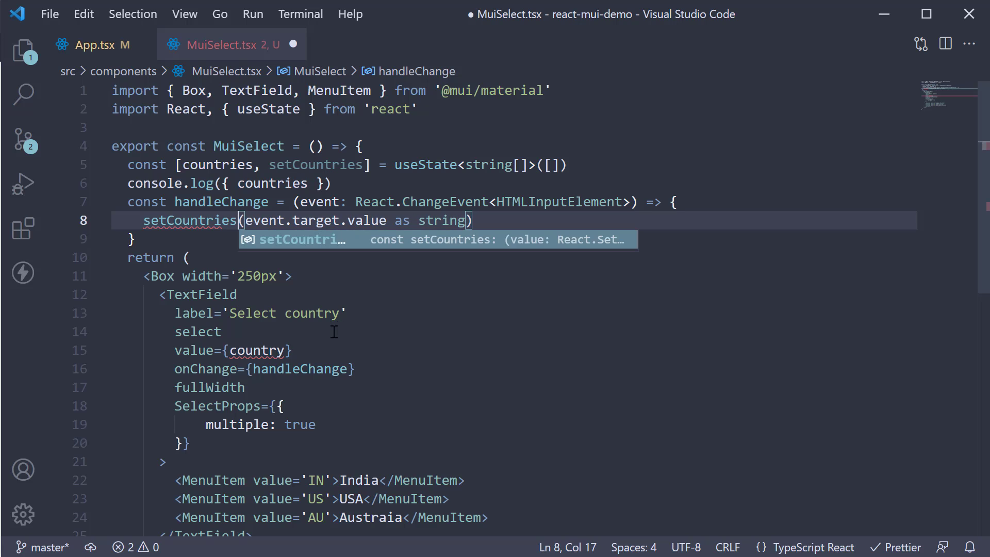
pyautogui.click(289, 349)
pyautogui.press('BackSpace')
pyautogui.write('ies')
pyautogui.hotkey('ctrl', 's')
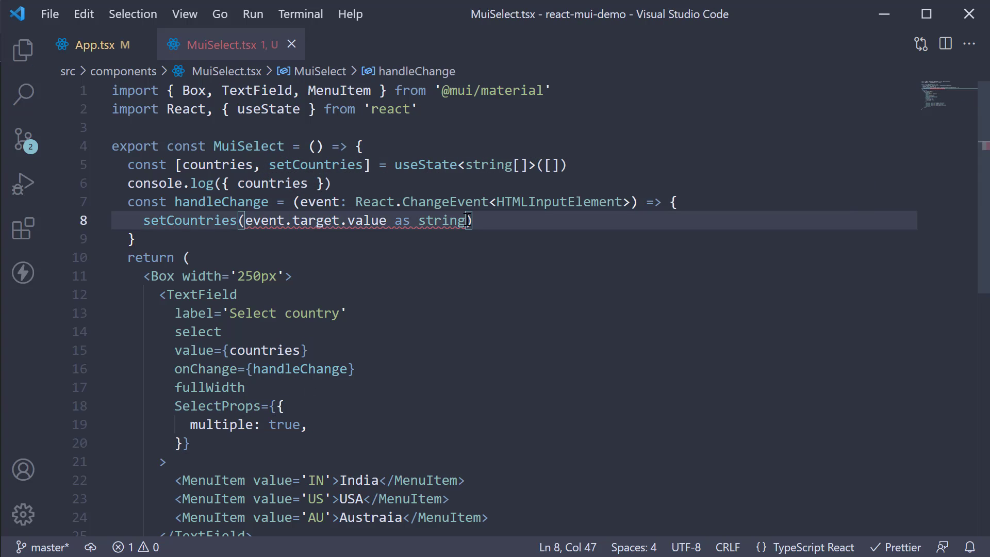
pyautogui.moveTo(465, 221); pyautogui.dragTo(246, 221)
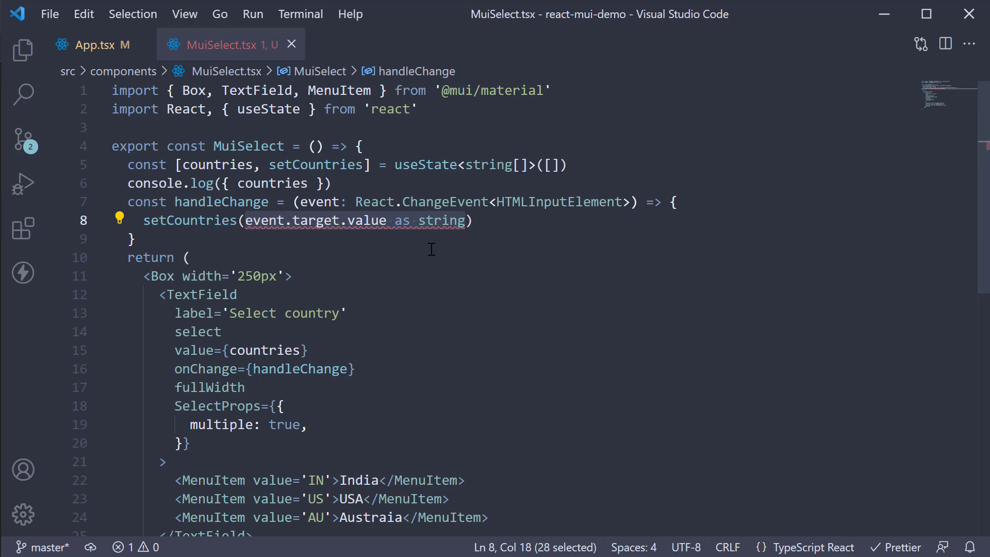
# Store event.target.value in const value and setCountries with a typeof-string split(',') ternary, then save
pyautogui.press('BackSpace')
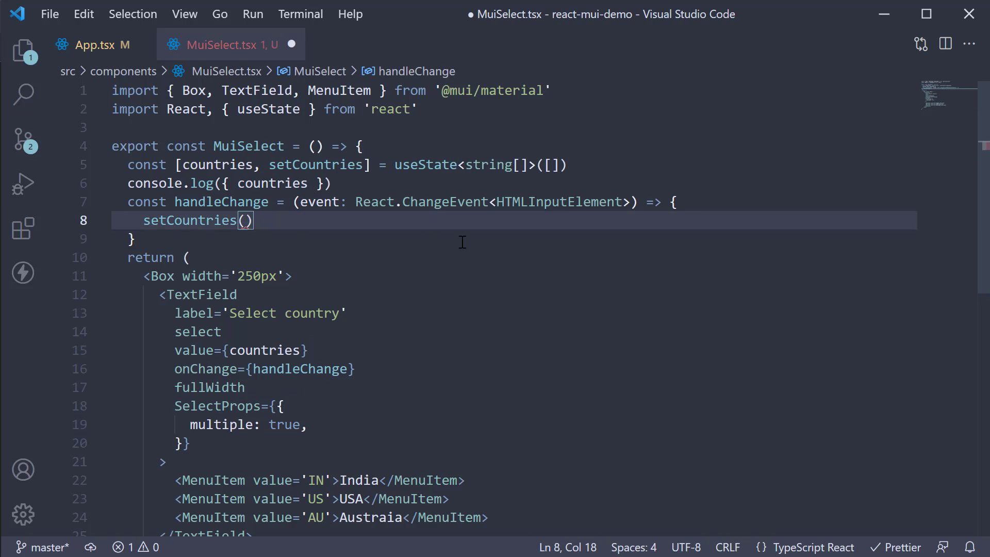
pyautogui.hotkey('ctrl', 'shift', 'Return')
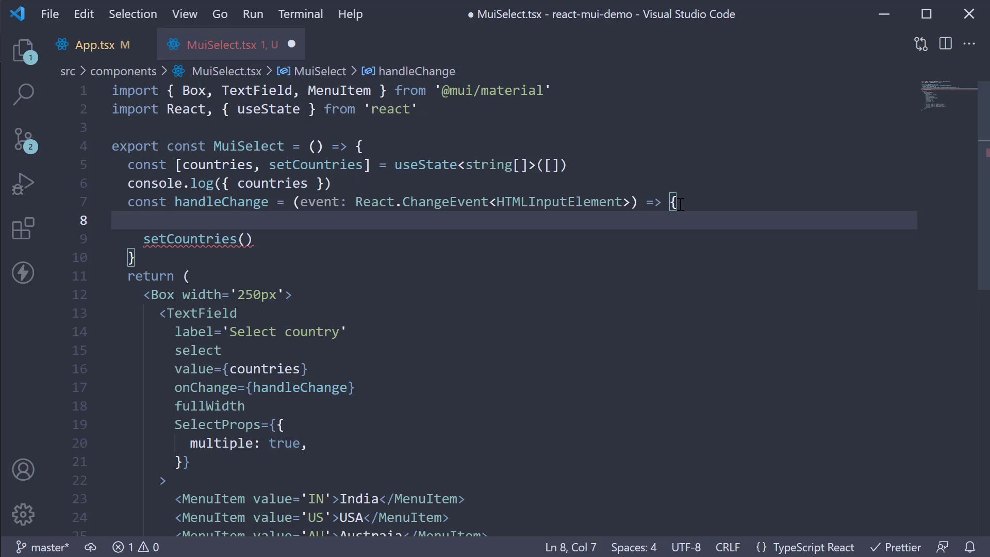
pyautogui.write('const v')
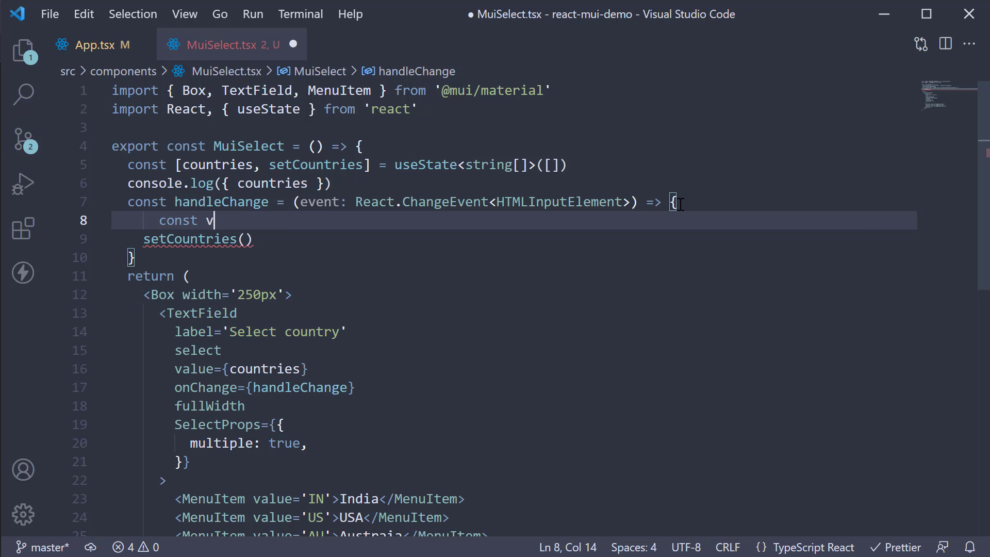
pyautogui.write('alue = event')
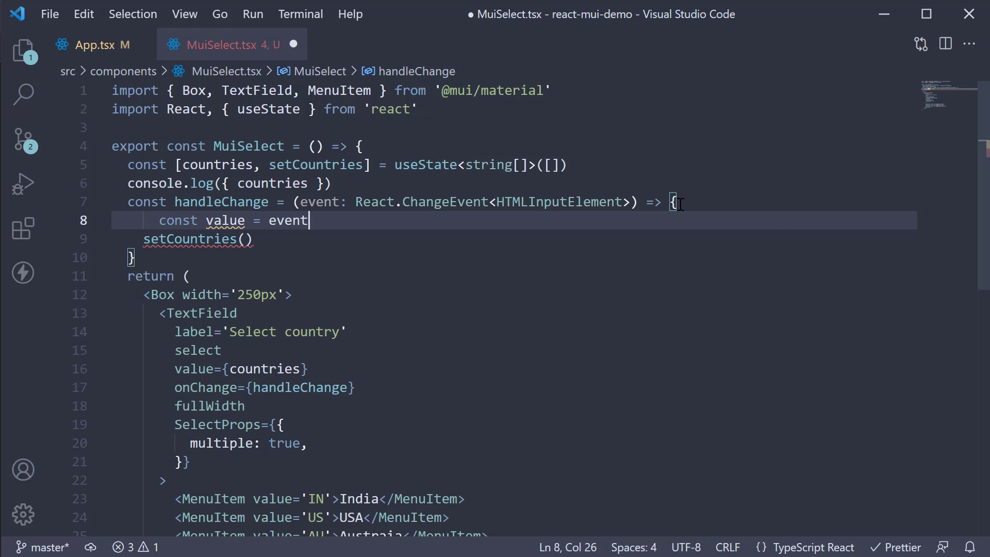
pyautogui.write('.target.value')
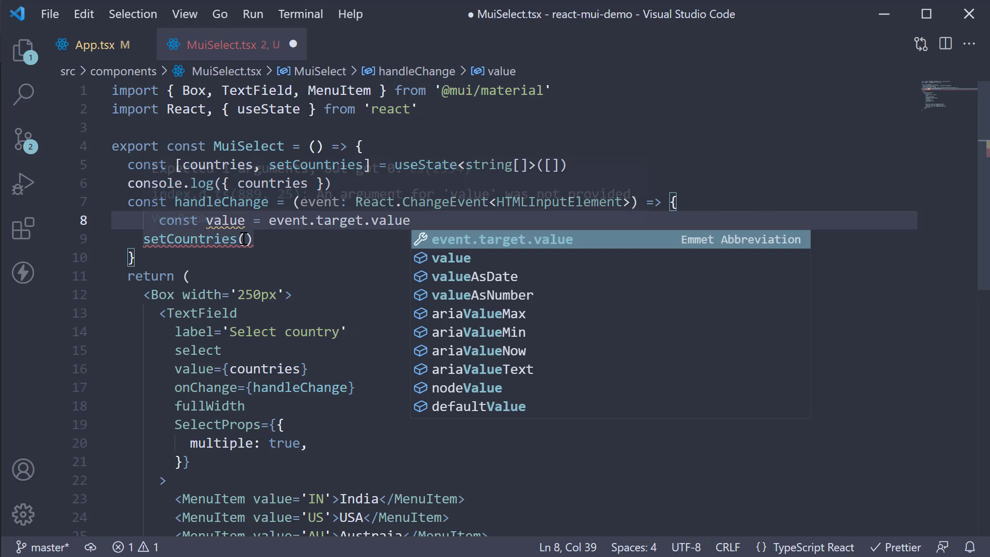
pyautogui.click(244, 239)
pyautogui.write("typeof value === 'string' ? value.split('")
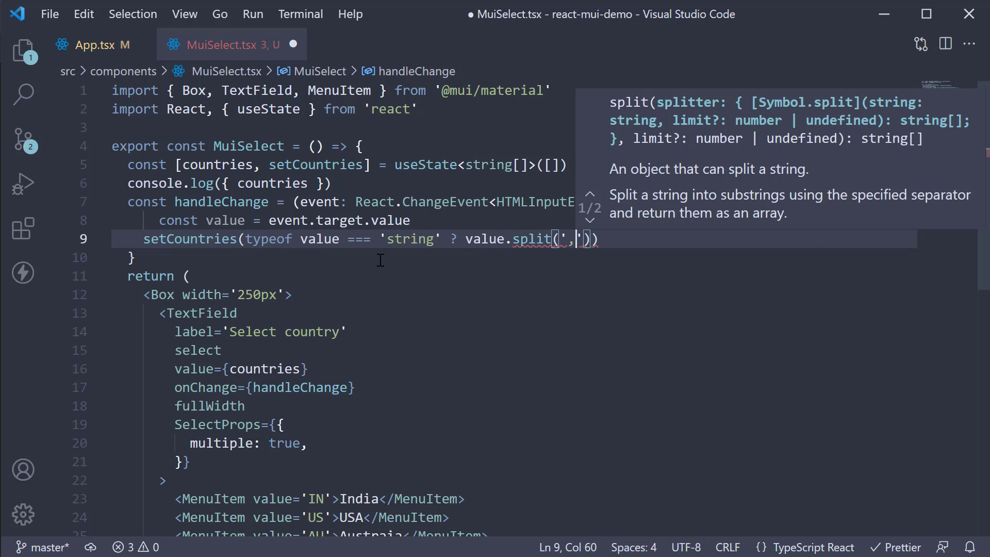
pyautogui.write(",'")
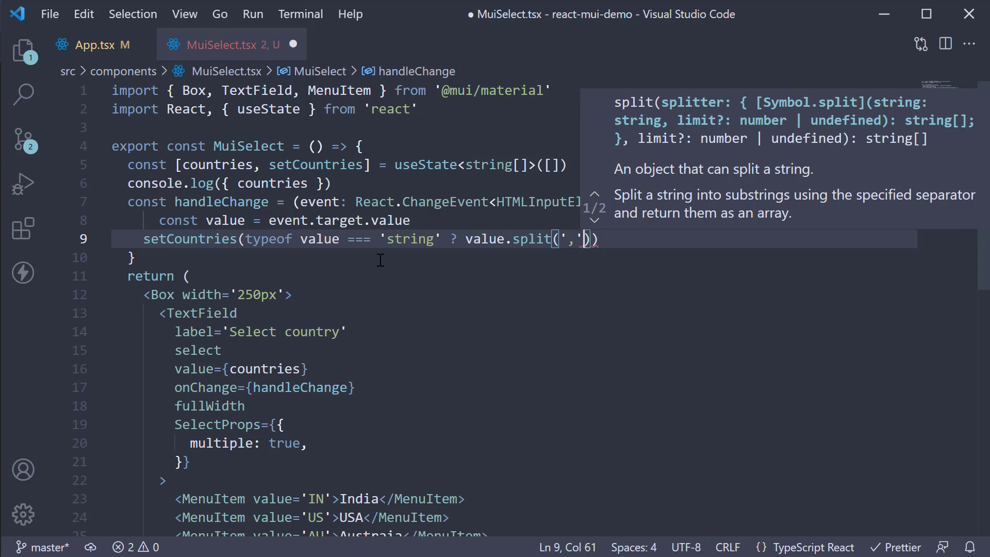
pyautogui.write(')')
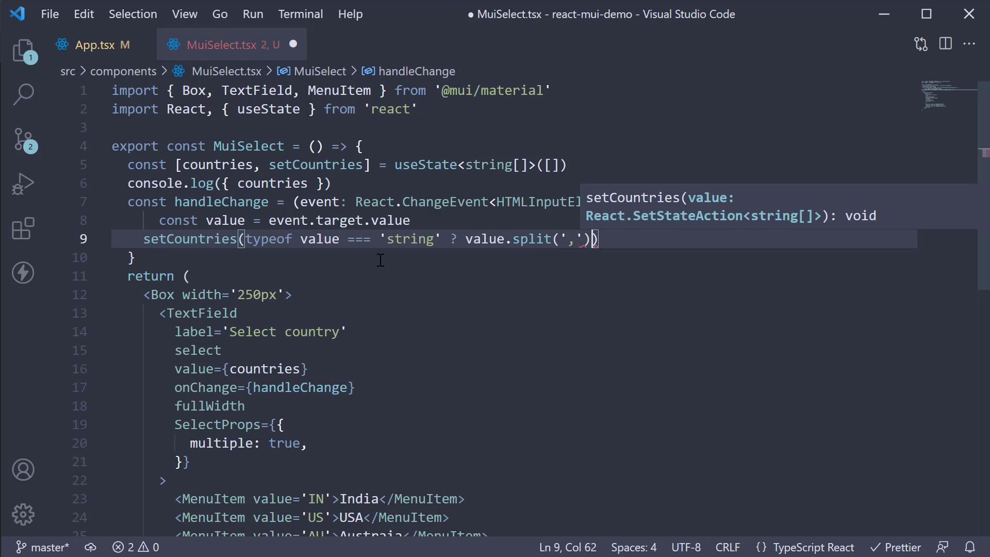
pyautogui.write(' : value')
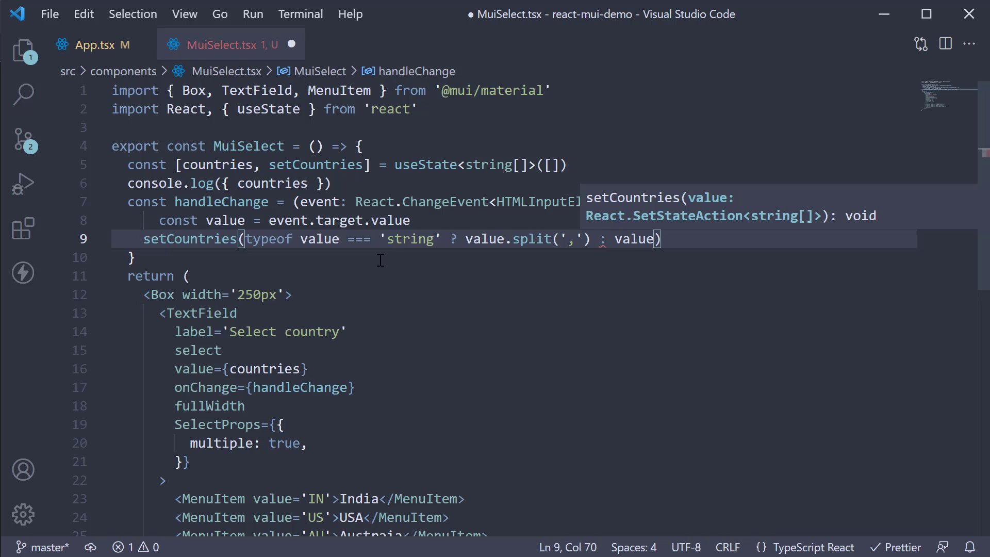
pyautogui.click(398, 265)
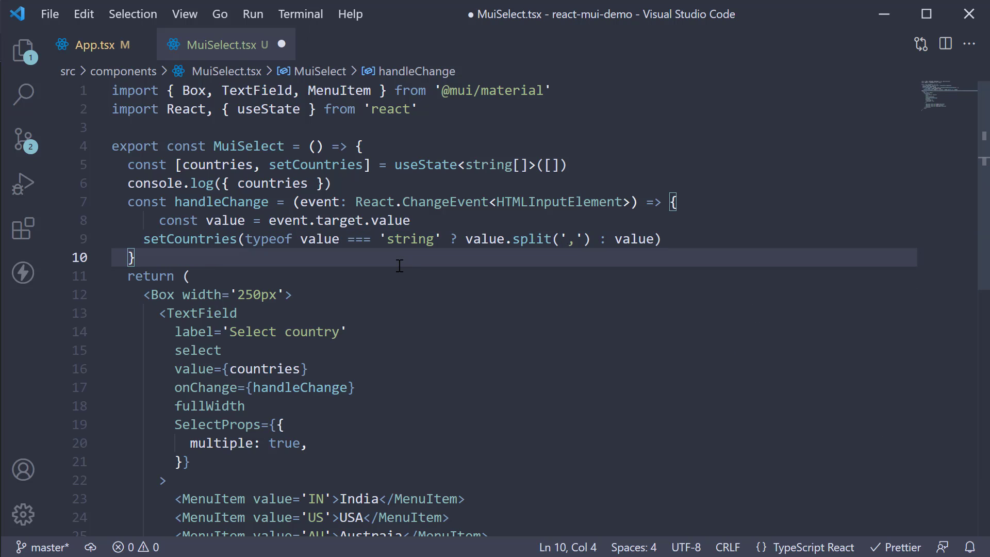
pyautogui.hotkey('ctrl', 's')
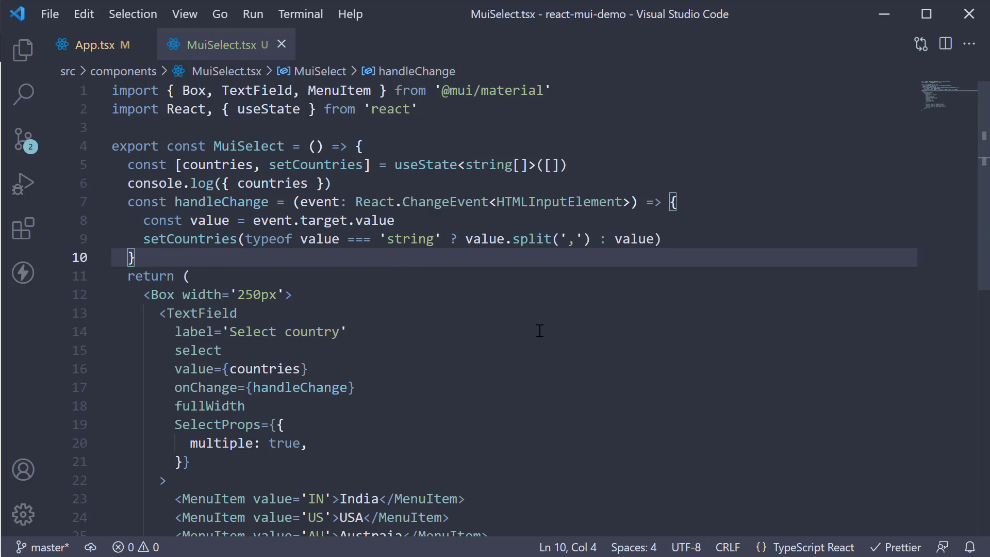
pyautogui.hotkey('alt', 'Tab')
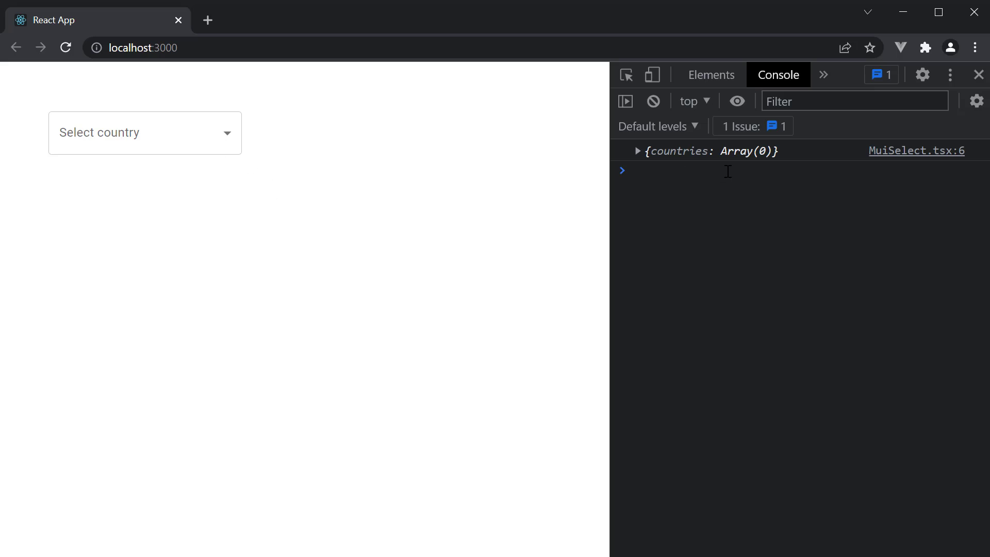
# Select India, USA and Austraia together and expand the logged countries ['IN','US','AU'] entry
pyautogui.click(230, 147)
pyautogui.click(139, 181)
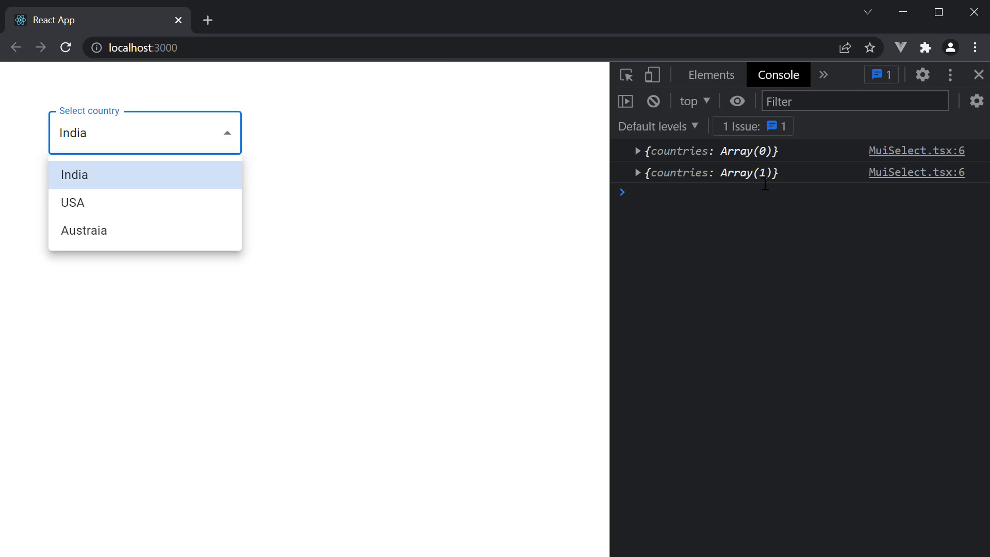
pyautogui.click(196, 217)
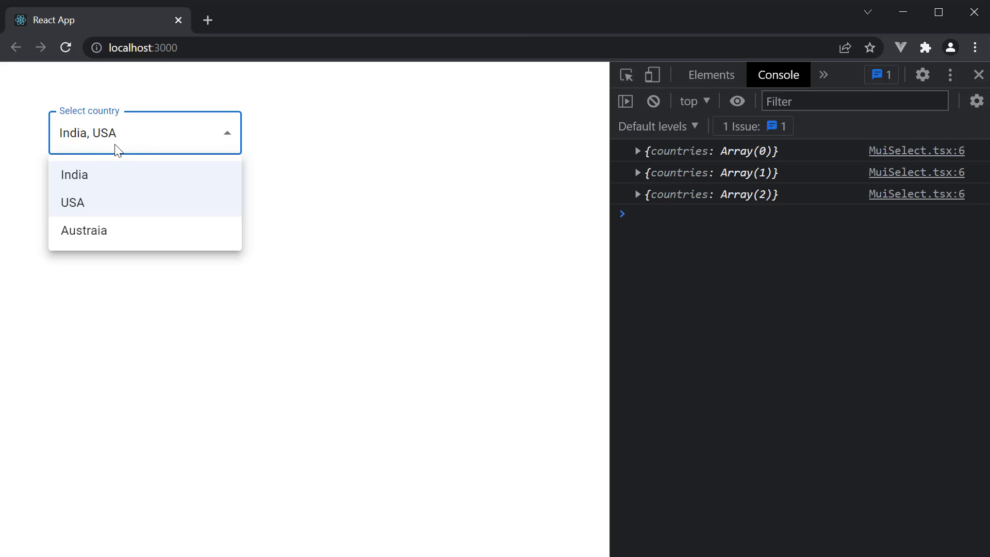
pyautogui.click(127, 232)
pyautogui.click(387, 228)
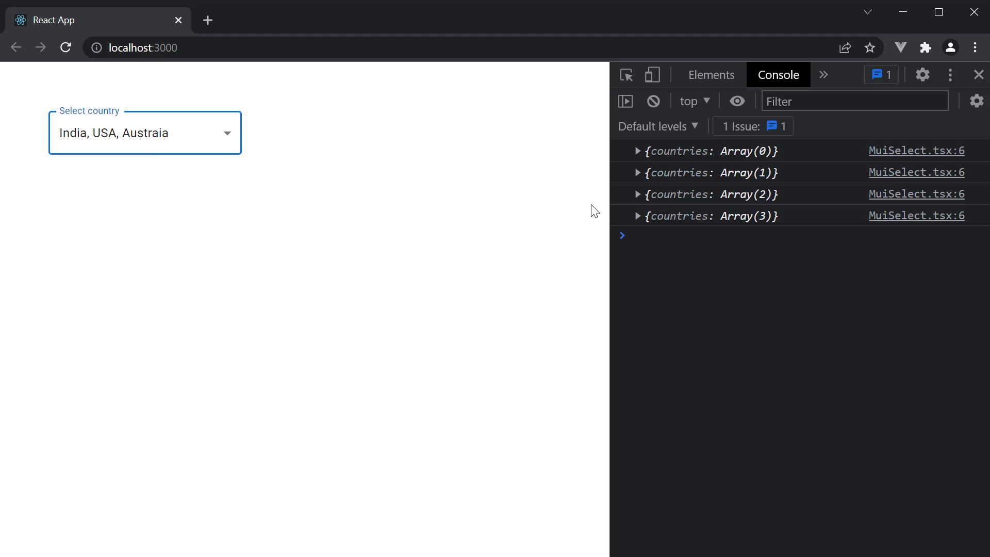
pyautogui.click(639, 216)
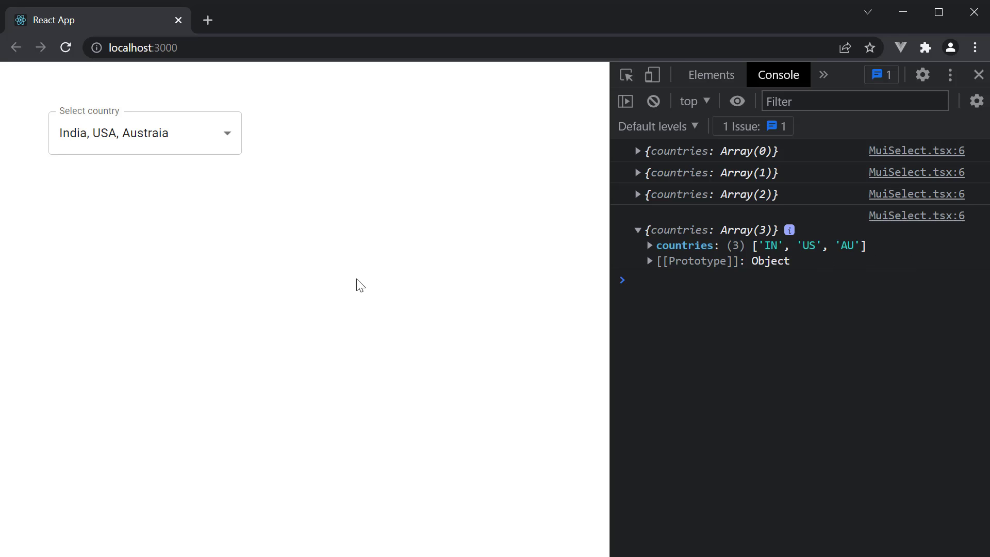
pyautogui.hotkey('alt', 'Tab')
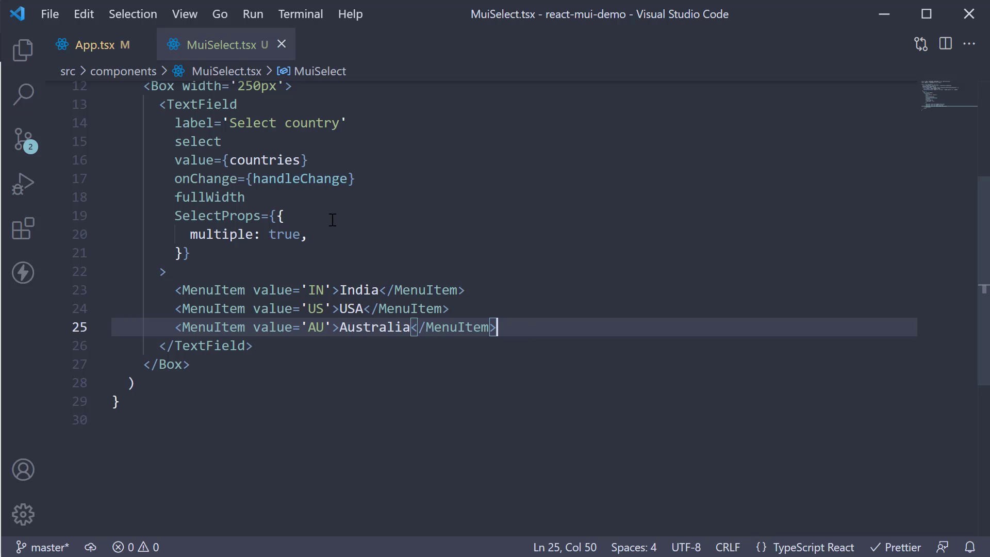
# Add size='small', color='secondary' and helperText='Please select your country' to the TextField and save
pyautogui.click(279, 265)
pyautogui.press('Return')
pyautogui.write('size=m')
pyautogui.press('BackSpace')
pyautogui.write("'small'")
pyautogui.press('Return')
pyautogui.write("color='secondary'")
pyautogui.press('Return')
pyautogui.write('hhelp')
pyautogui.press('BackSpace')
pyautogui.press('BackSpace')
pyautogui.press('BackSpace')
pyautogui.press('BackSpace')
pyautogui.write('el')
pyautogui.press('Tab')
pyautogui.write("=''Please select your country")
pyautogui.hotkey('ctrl', 's')
# Preview the restyled country field in Chrome by opening and closing its dropdown
pyautogui.hotkey('alt', 'Tab')
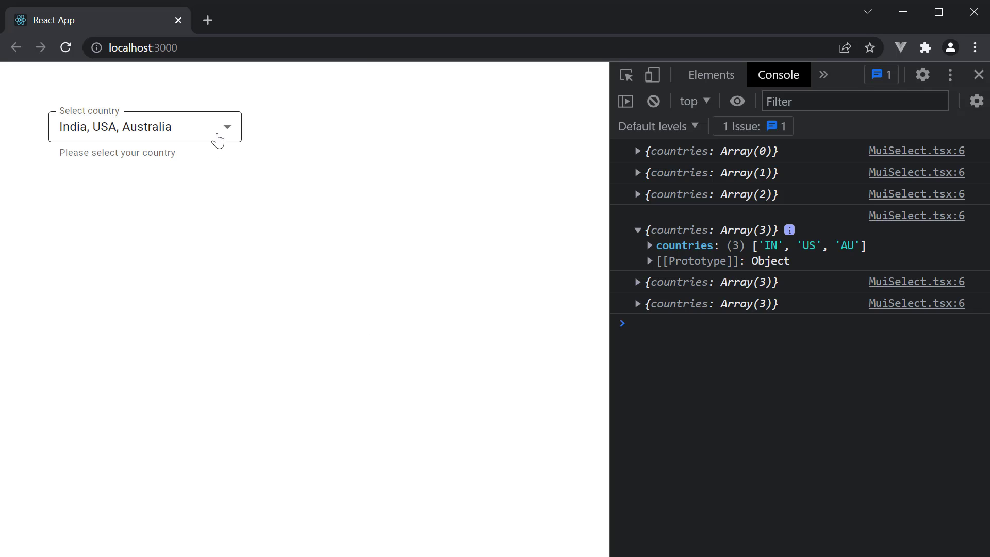
pyautogui.click(219, 131)
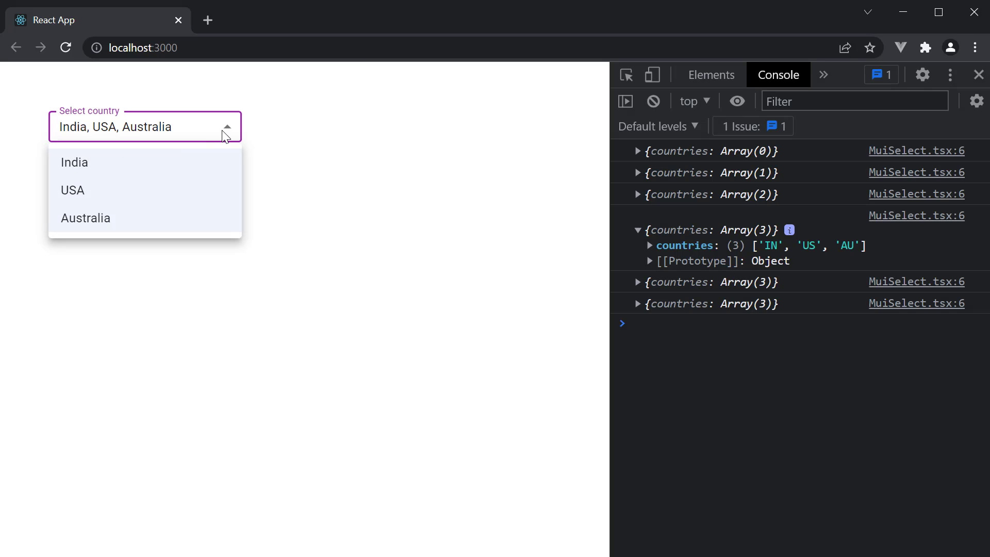
pyautogui.click(395, 205)
pyautogui.hotkey('alt', 'Tab')
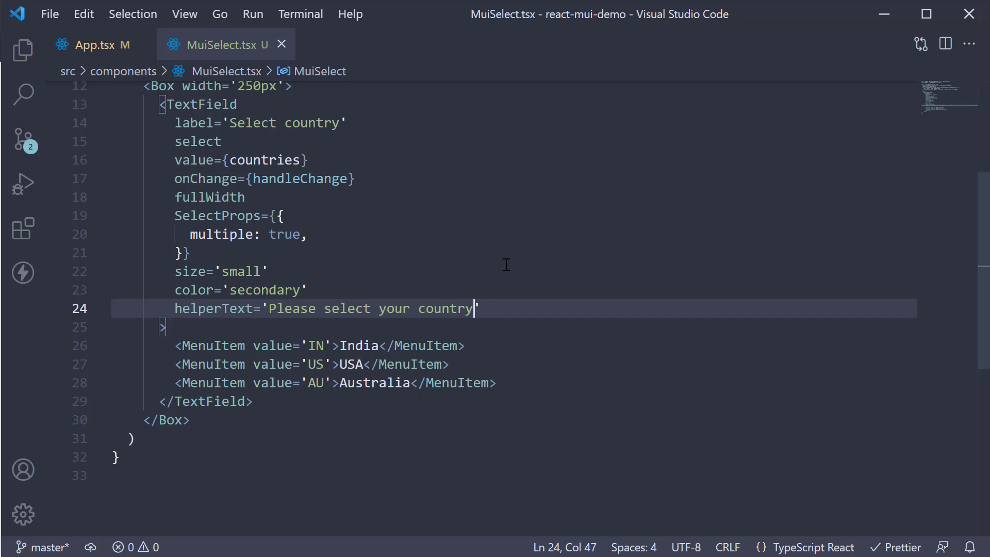
# Add the error prop after helperText, save, and view the red error styling in Chrome
pyautogui.click(500, 310)
pyautogui.press('Return')
pyautogui.write('error')
pyautogui.hotkey('ctrl', 's')
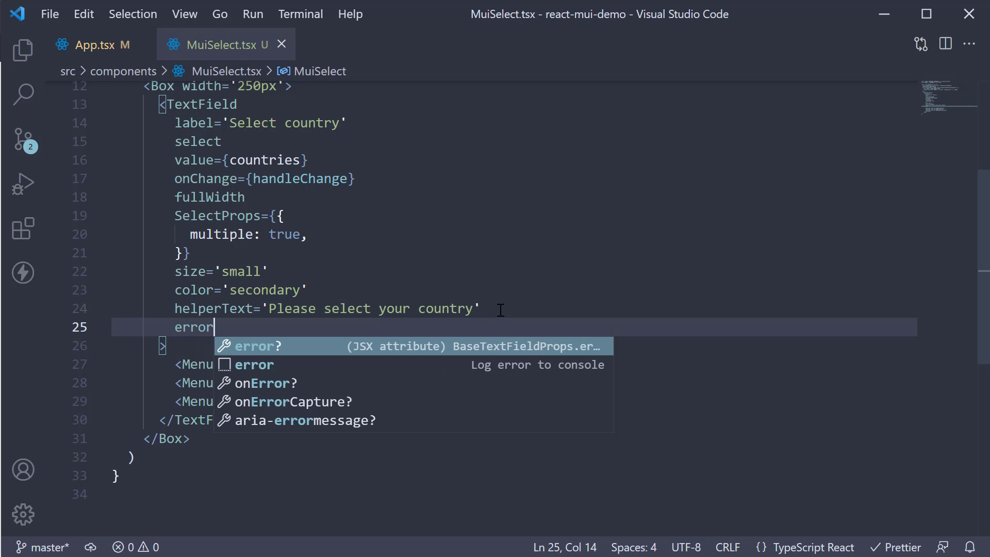
pyautogui.hotkey('alt', 'Tab')
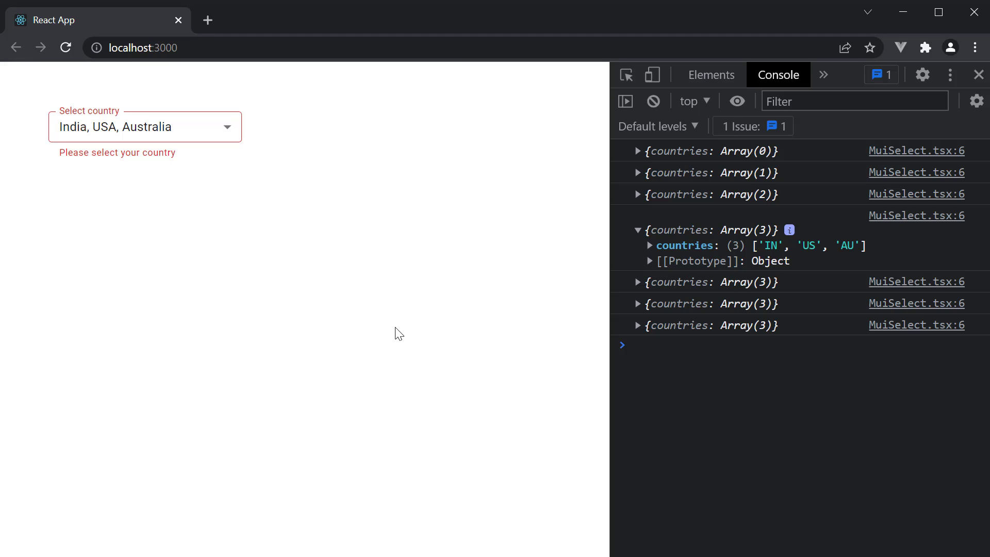
# Switch from Chrome back to MuiSelect.tsx in the editor
pyautogui.hotkey('alt', 'Tab')
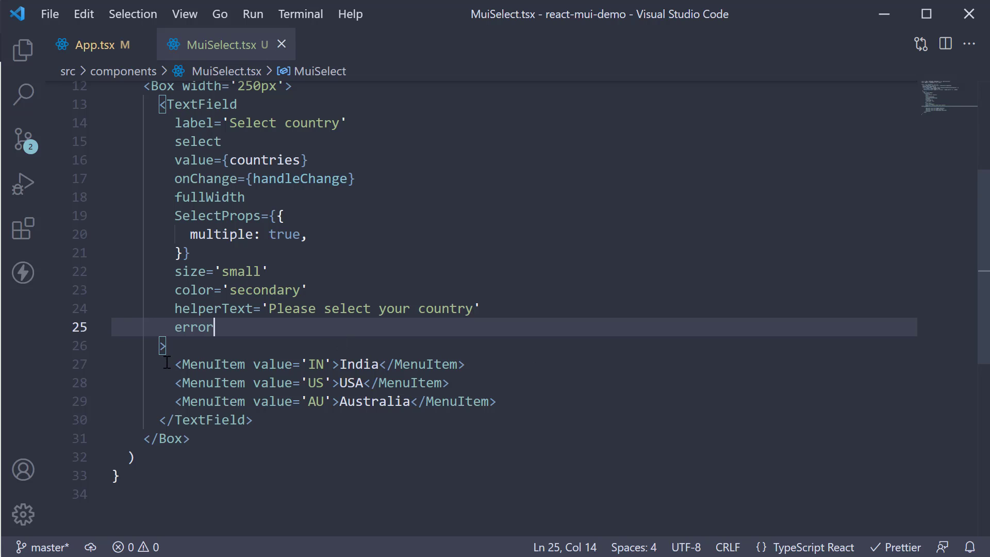
# Select the three MenuItem lines for India, USA and Australia
pyautogui.moveTo(174, 363); pyautogui.dragTo(532, 400)
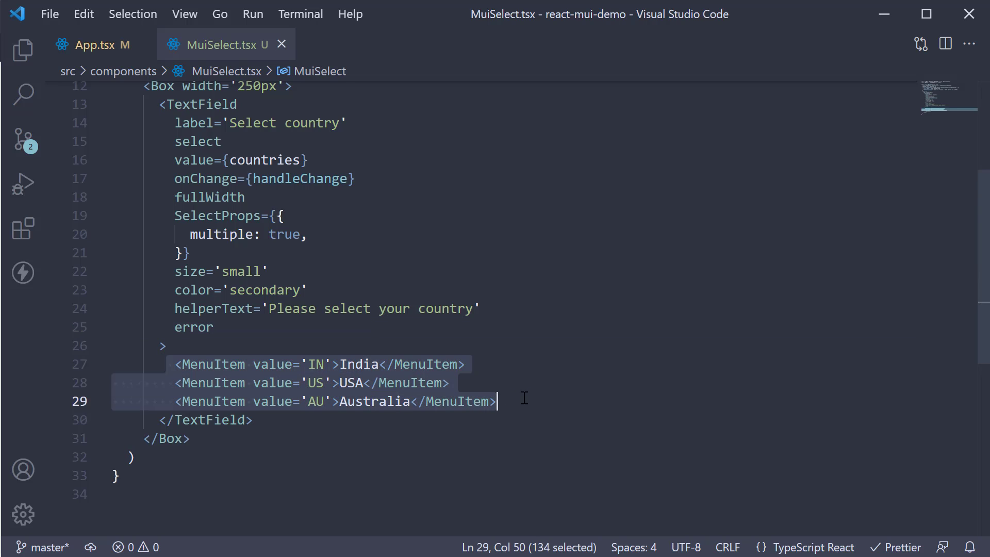